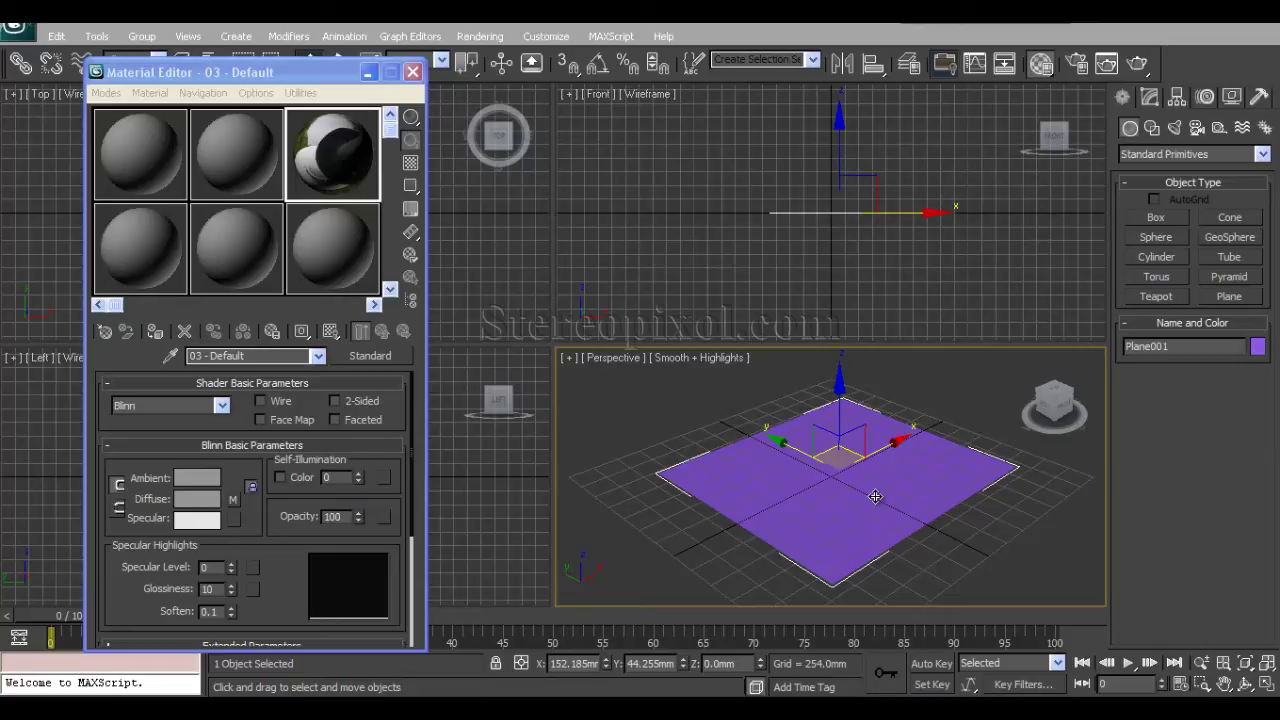
Assign a Cellular map to the Displacement channel of the first sample material, 01 - Default
{"action": "left_click", "coordinate": [141, 160]}
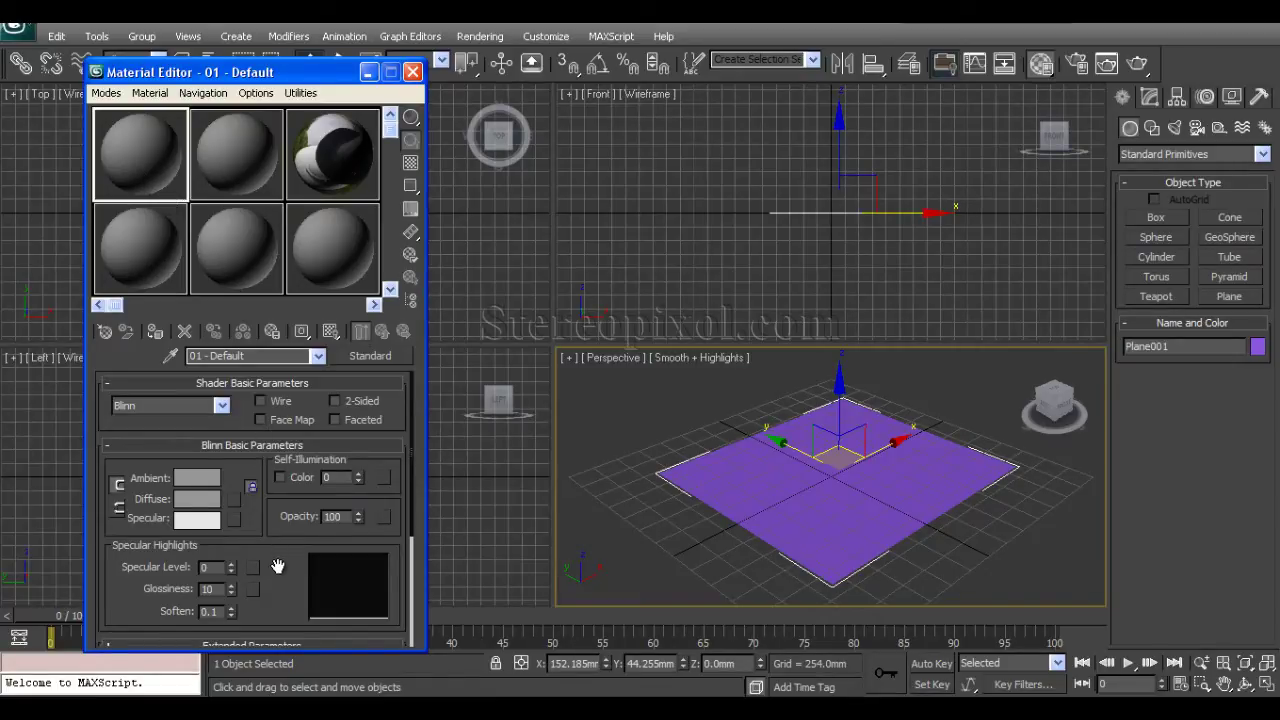
{"action": "left_click_drag", "start_coordinate": [280, 558], "coordinate": [289, 355]}
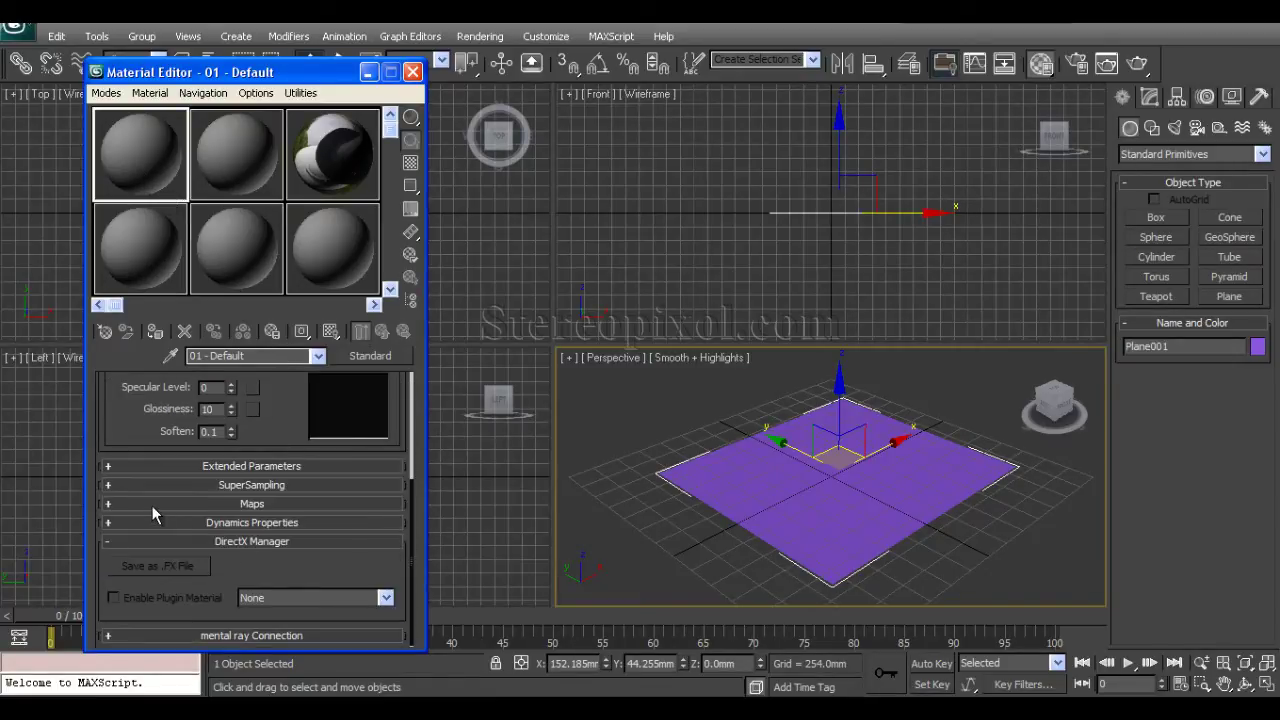
{"action": "left_click_drag", "start_coordinate": [178, 78], "coordinate": [221, 56]}
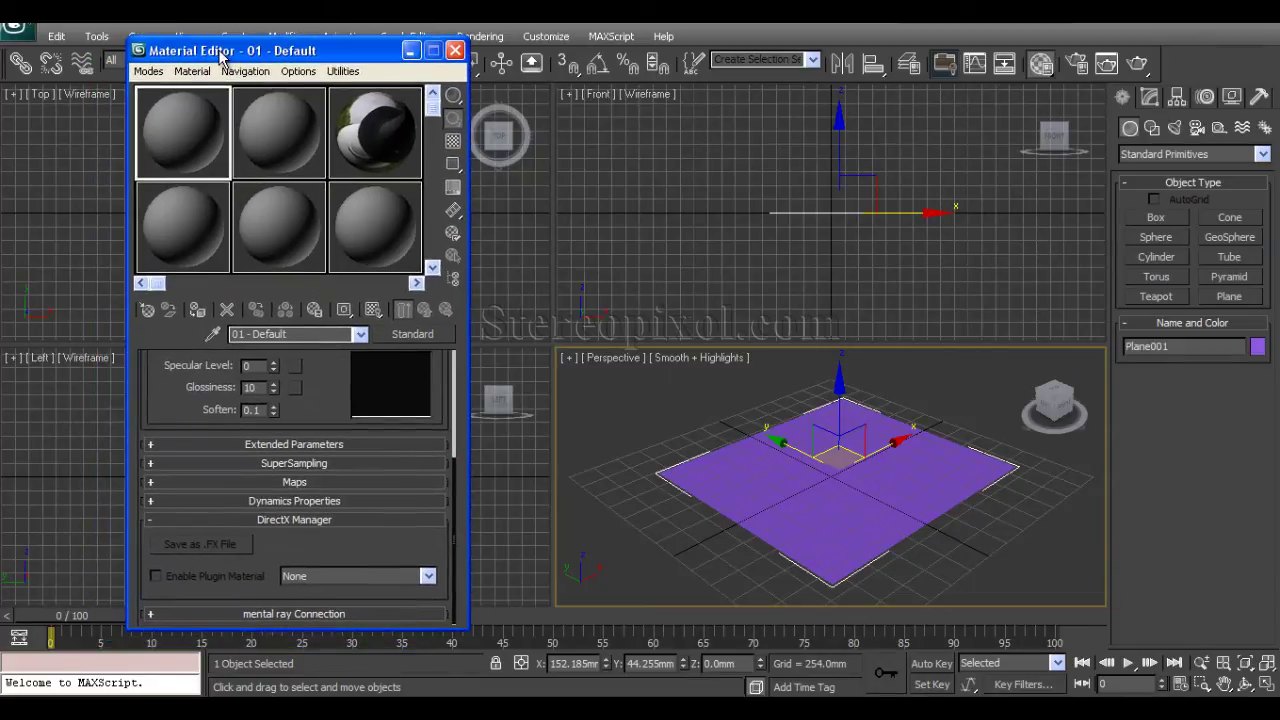
{"action": "left_click", "coordinate": [285, 483]}
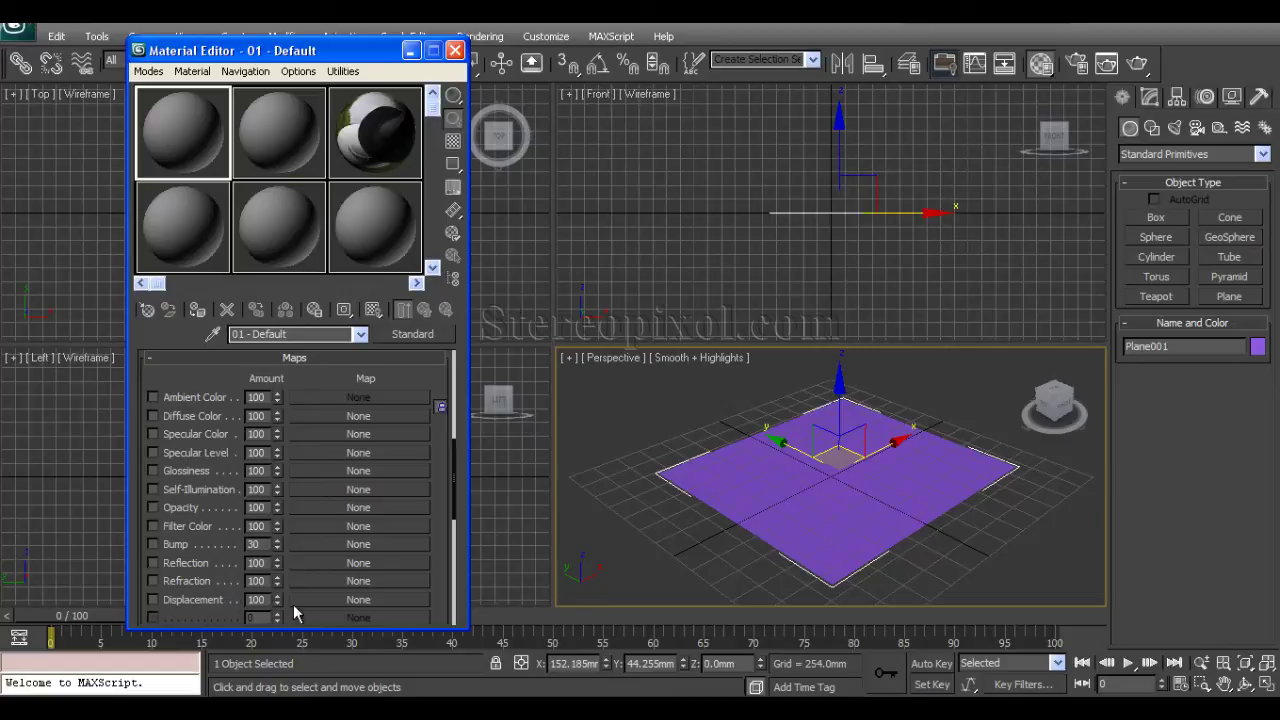
{"action": "left_click", "coordinate": [344, 599]}
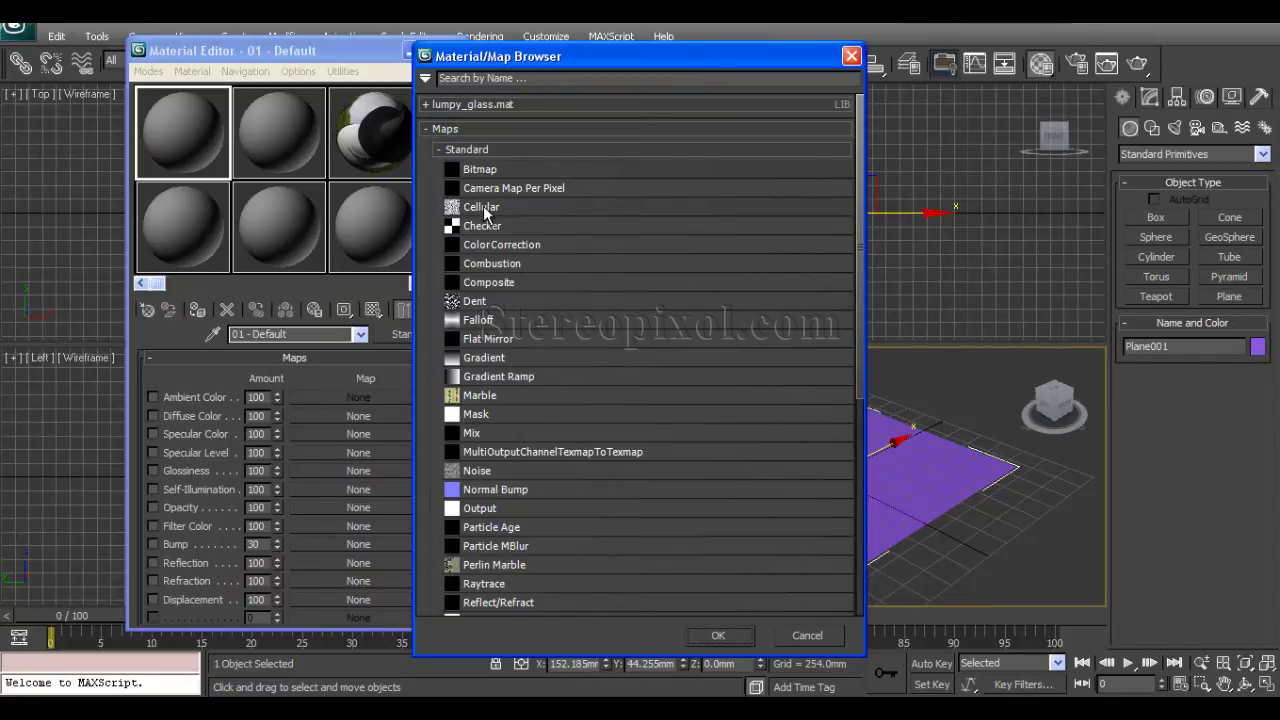
{"action": "double_click", "coordinate": [484, 208]}
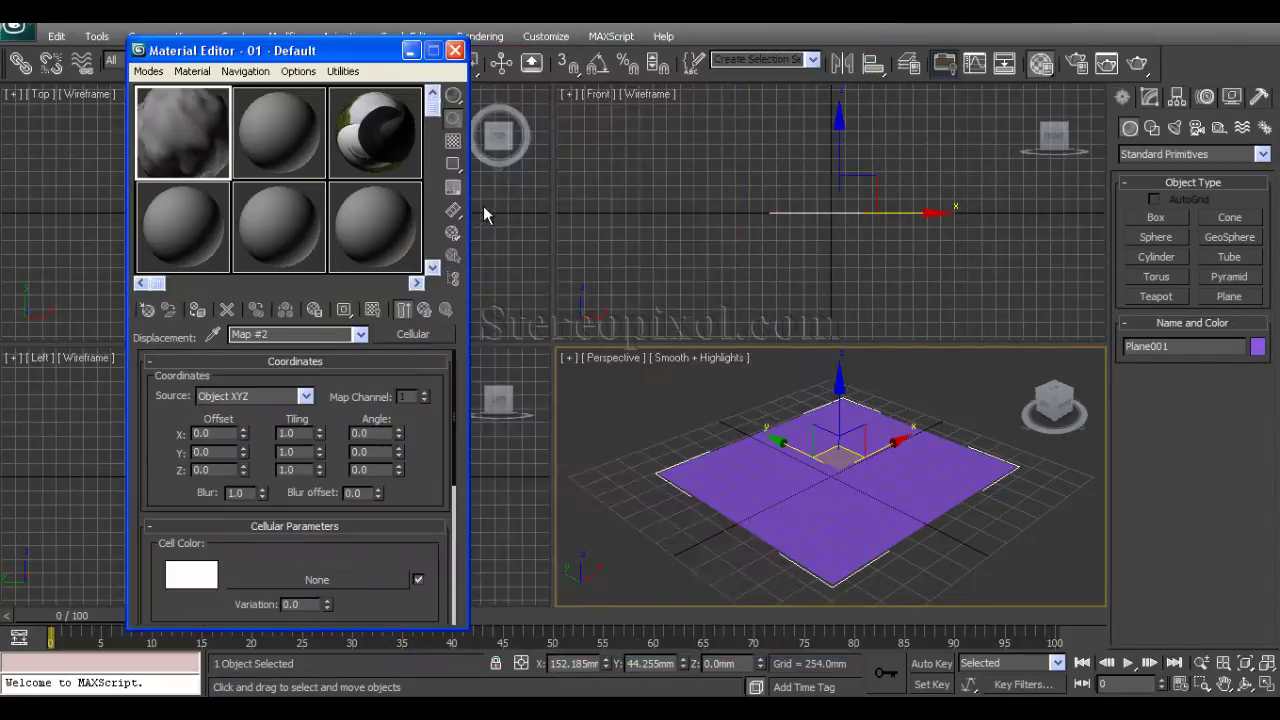
Apply the first sample material to the plane and test-render the Perspective view
{"action": "double_click", "coordinate": [206, 114]}
{"action": "left_click_drag", "start_coordinate": [868, 90], "coordinate": [329, 76]}
{"action": "left_click", "coordinate": [585, 75]}
{"action": "left_click_drag", "start_coordinate": [220, 162], "coordinate": [814, 510]}
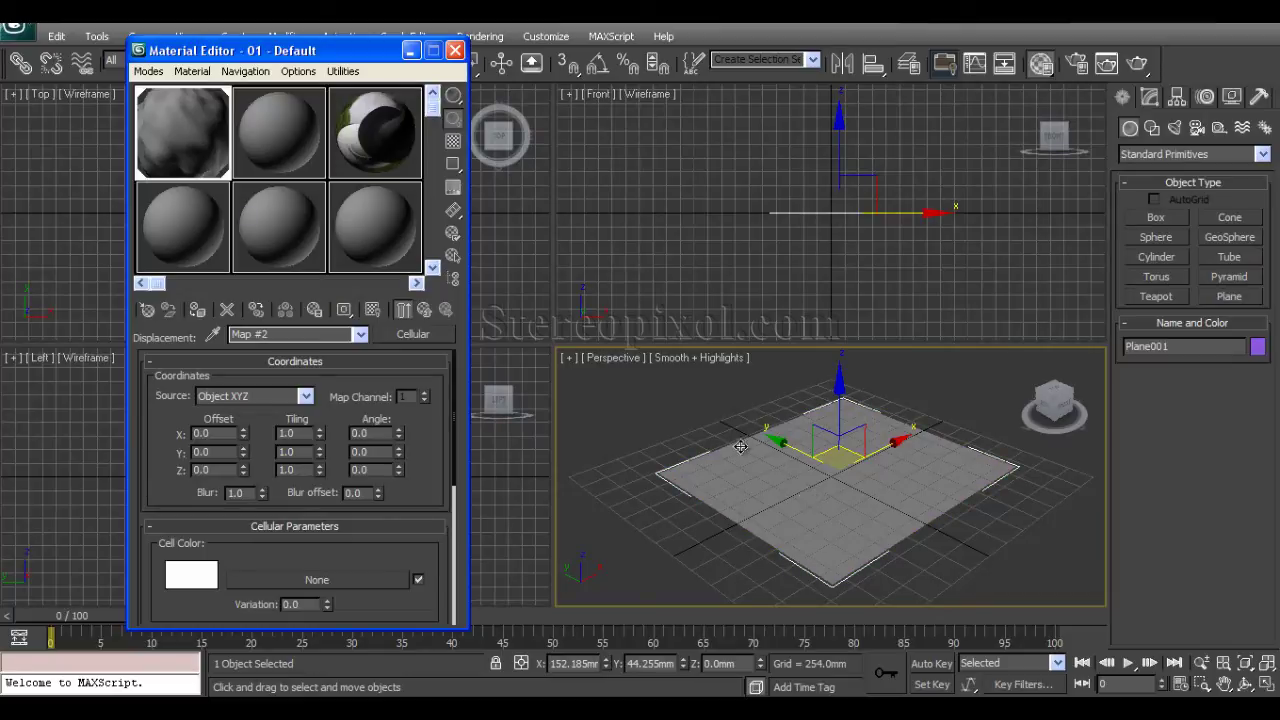
{"action": "left_click", "coordinate": [1137, 63]}
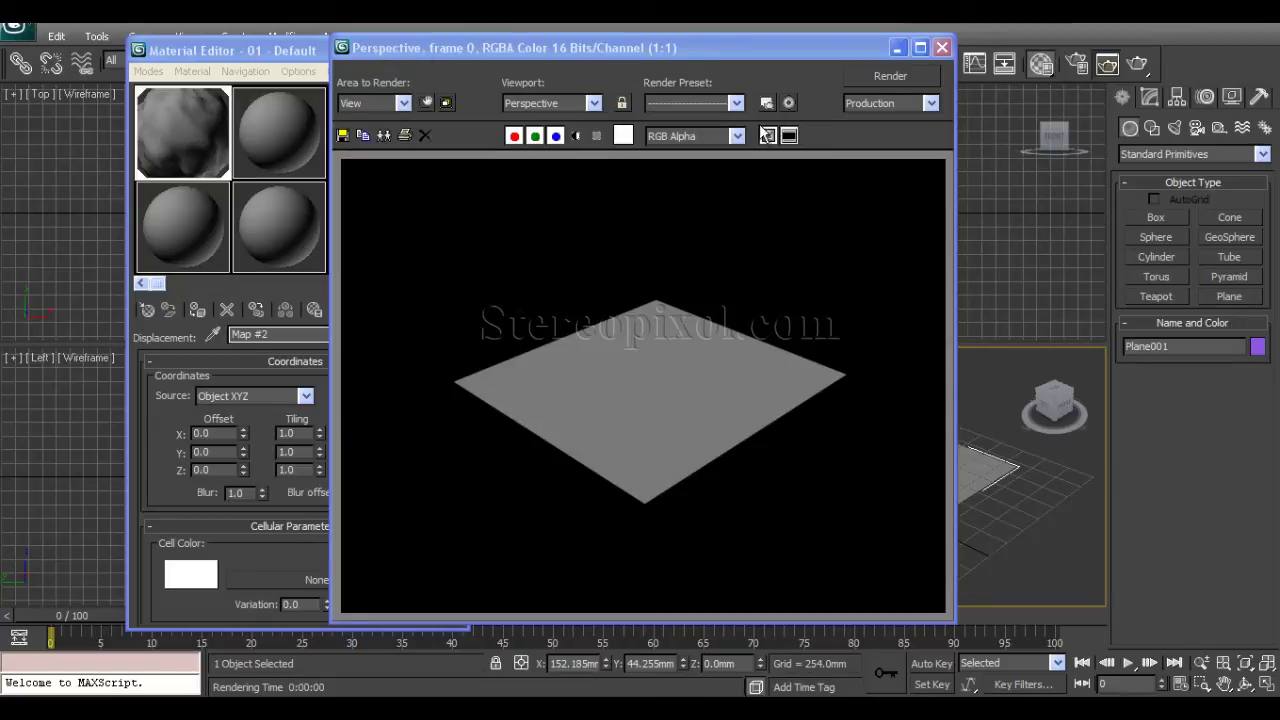
{"action": "left_click", "coordinate": [942, 48]}
Assign the mental ray Renderer as the production renderer in the render setup
{"action": "left_click", "coordinate": [1076, 63]}
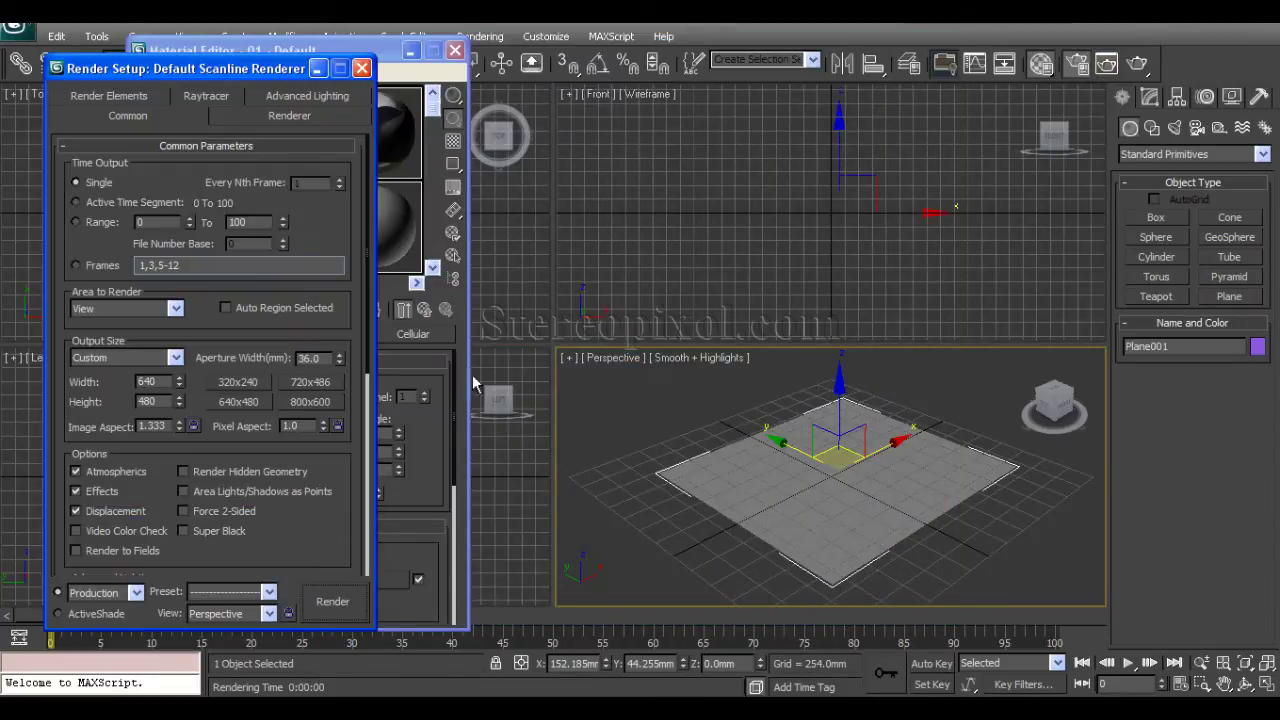
{"action": "scroll", "coordinate": [297, 500], "scroll_direction": "down", "scroll_amount": 5}
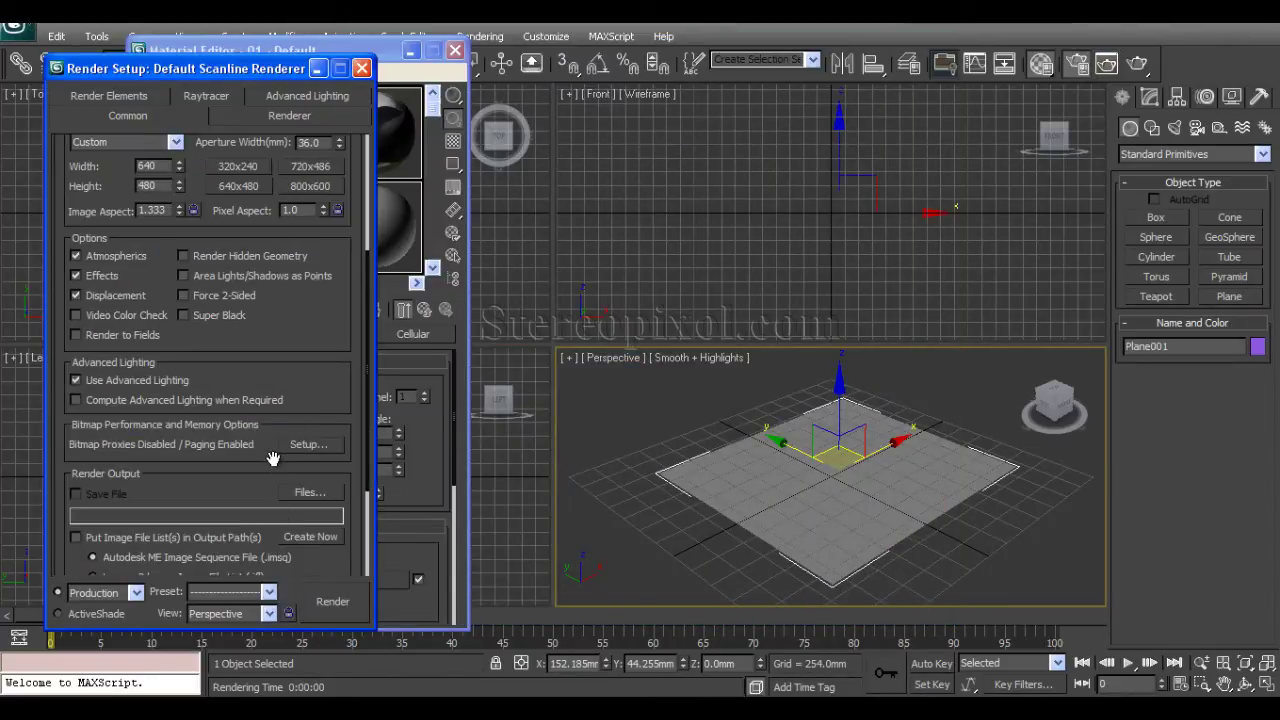
{"action": "scroll", "coordinate": [290, 360], "scroll_direction": "down", "scroll_amount": 3}
{"action": "scroll", "coordinate": [302, 274], "scroll_direction": "down", "scroll_amount": 2}
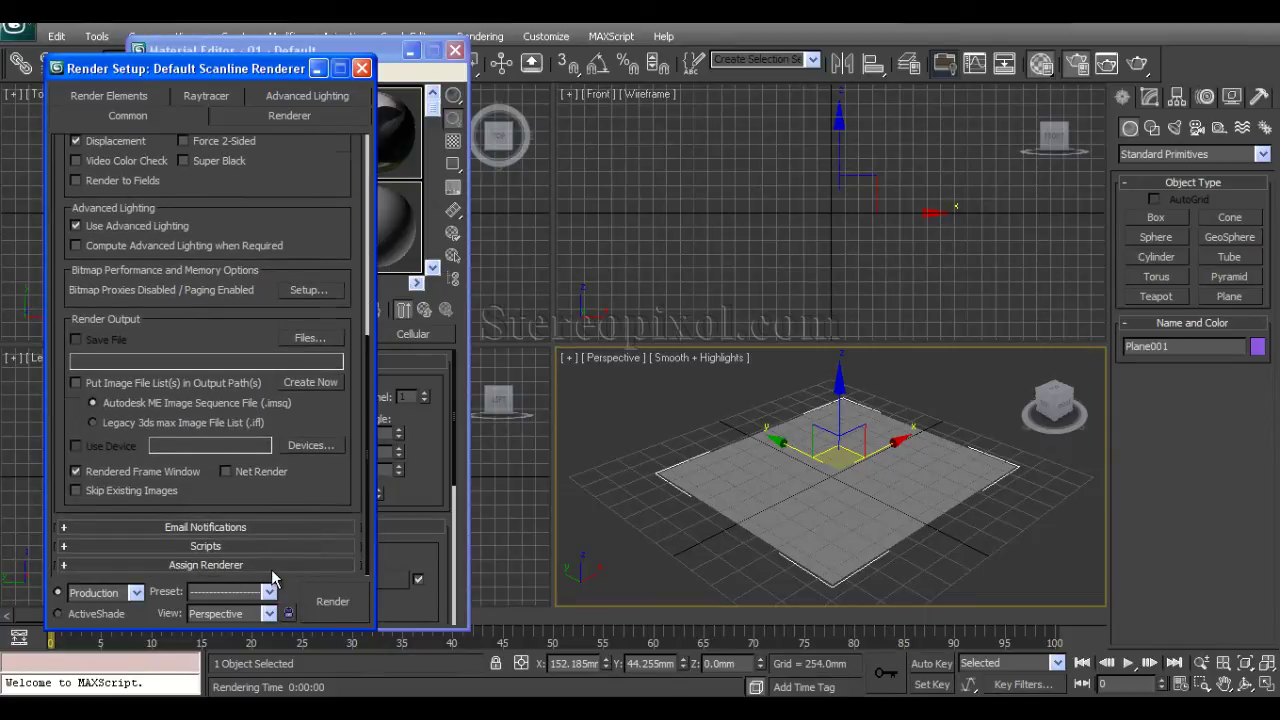
{"action": "left_click", "coordinate": [271, 567]}
{"action": "left_click", "coordinate": [313, 484]}
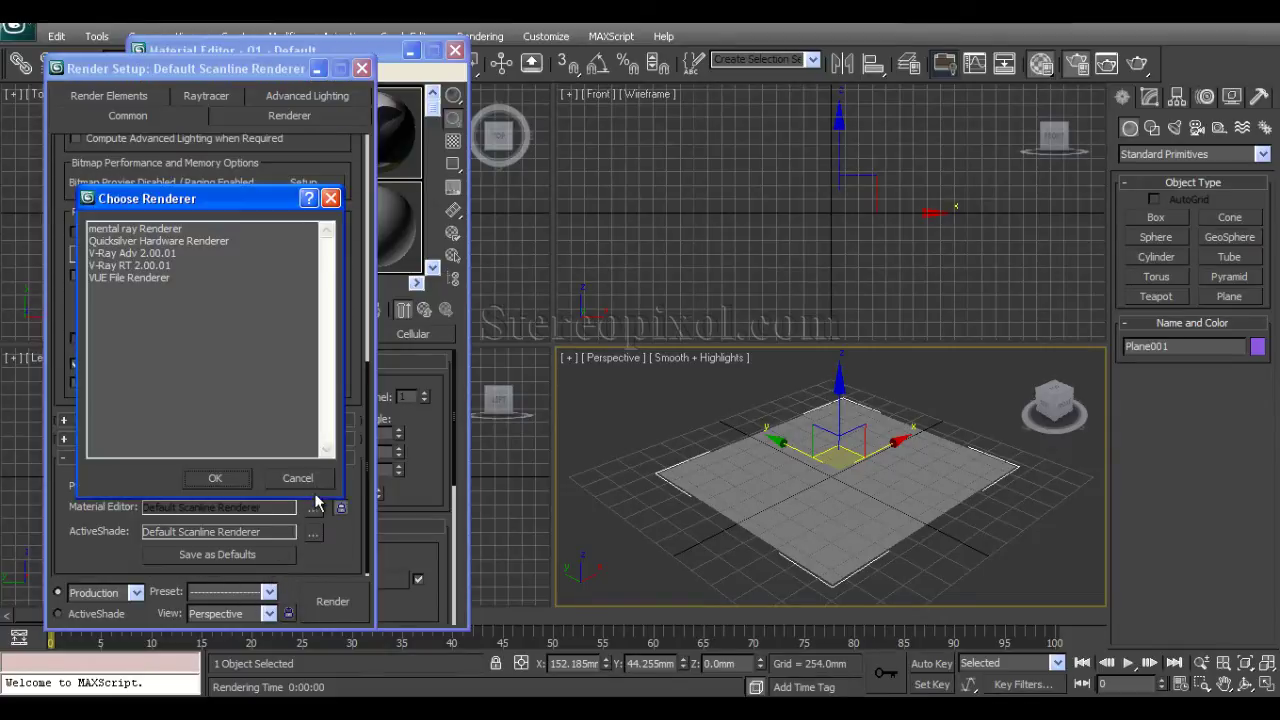
{"action": "left_click", "coordinate": [153, 230]}
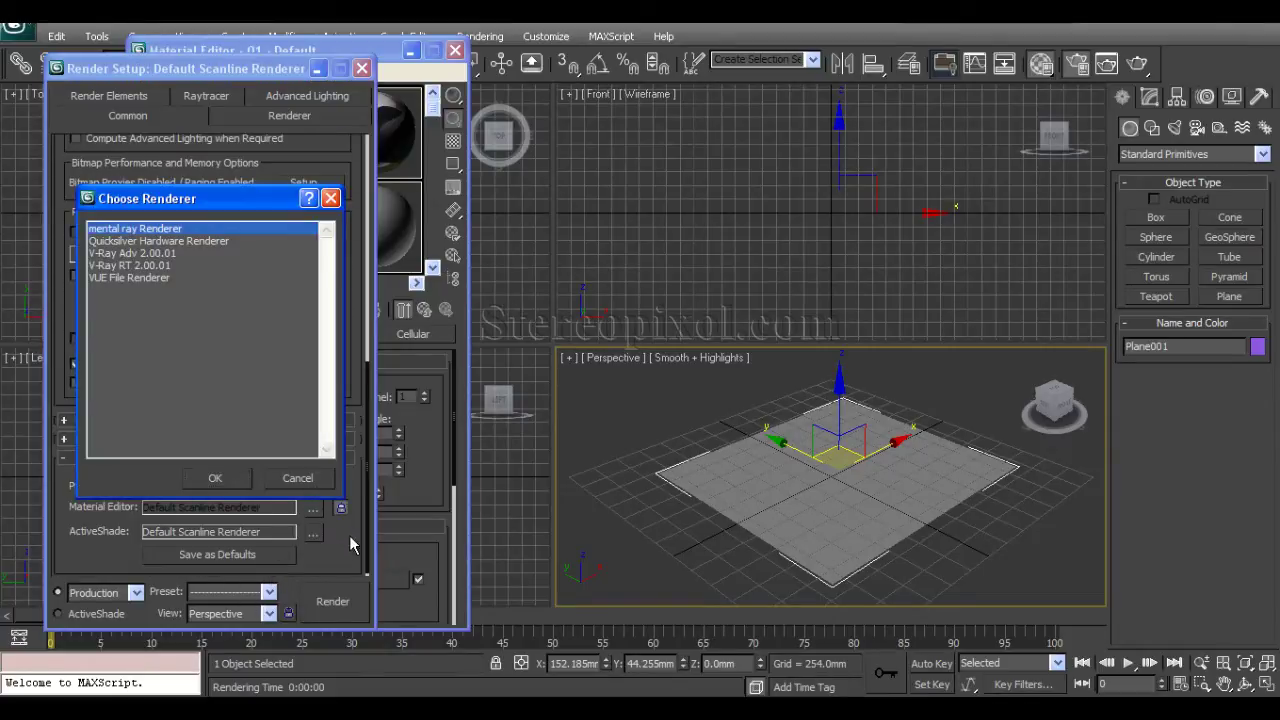
{"action": "left_click", "coordinate": [215, 478]}
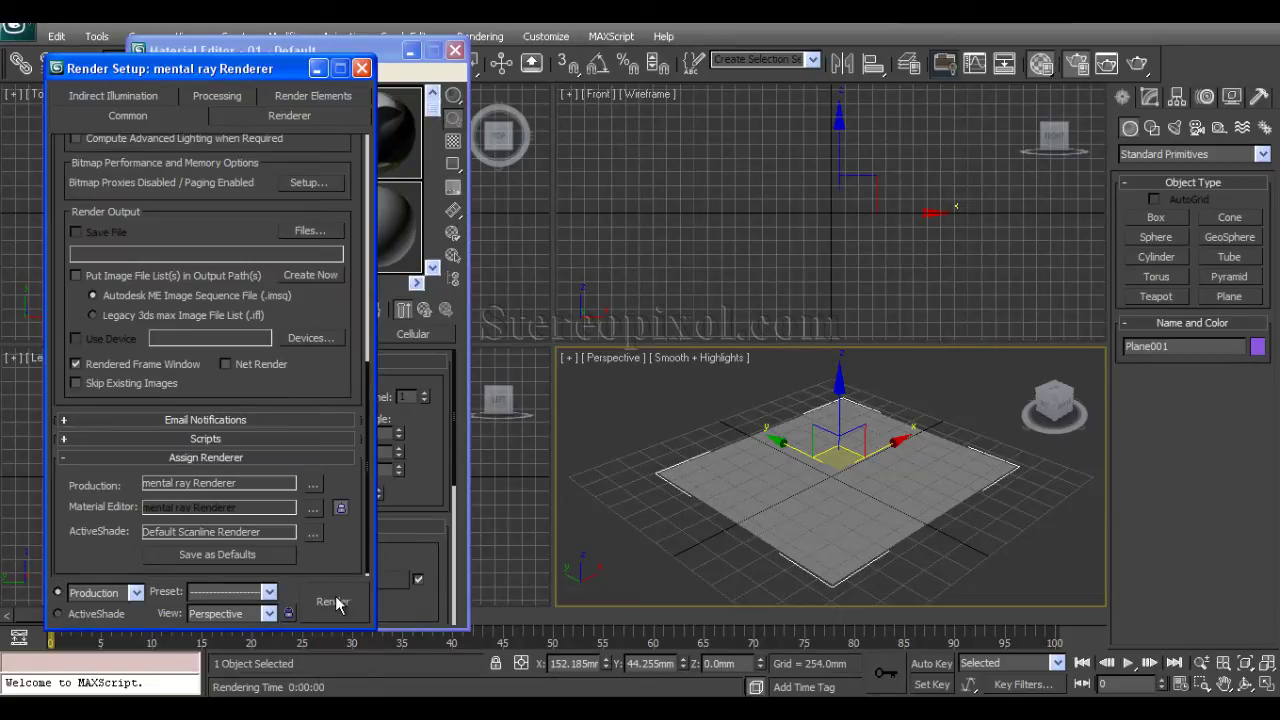
Render the Perspective view to check the plane's displacement, and close the rendered image
{"action": "left_click", "coordinate": [332, 602]}
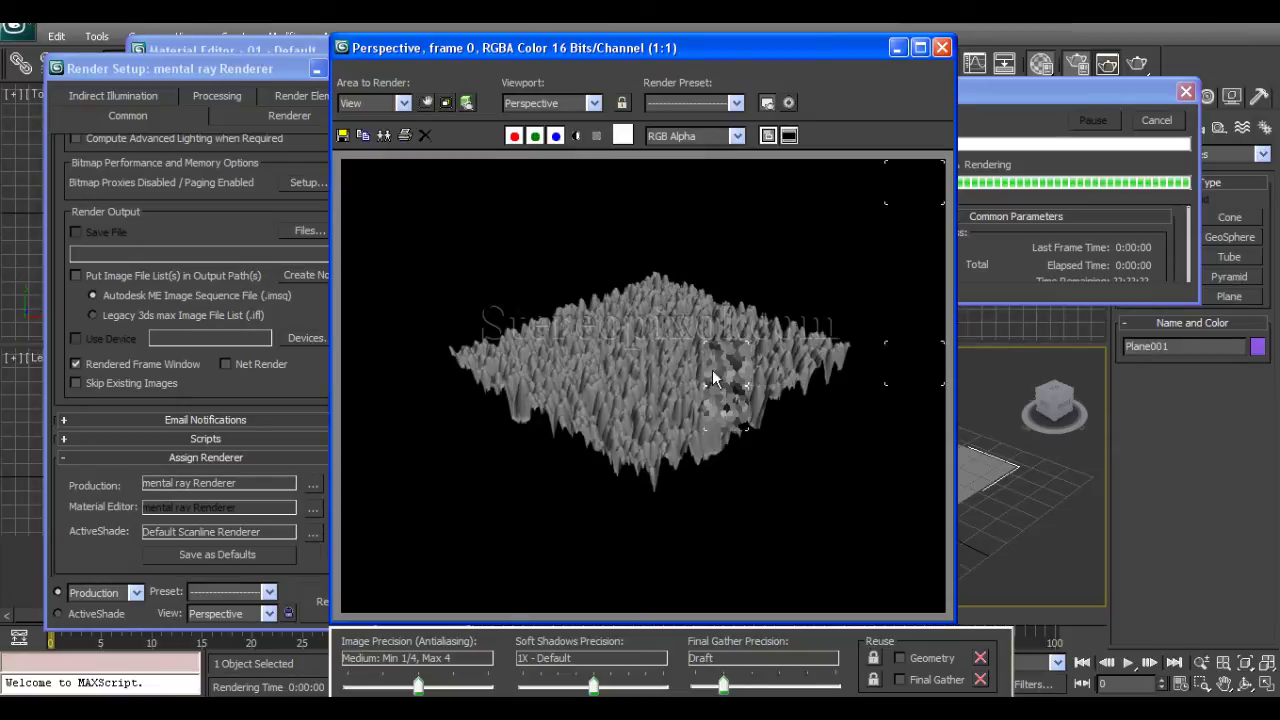
{"action": "left_click_drag", "start_coordinate": [720, 58], "coordinate": [861, 53]}
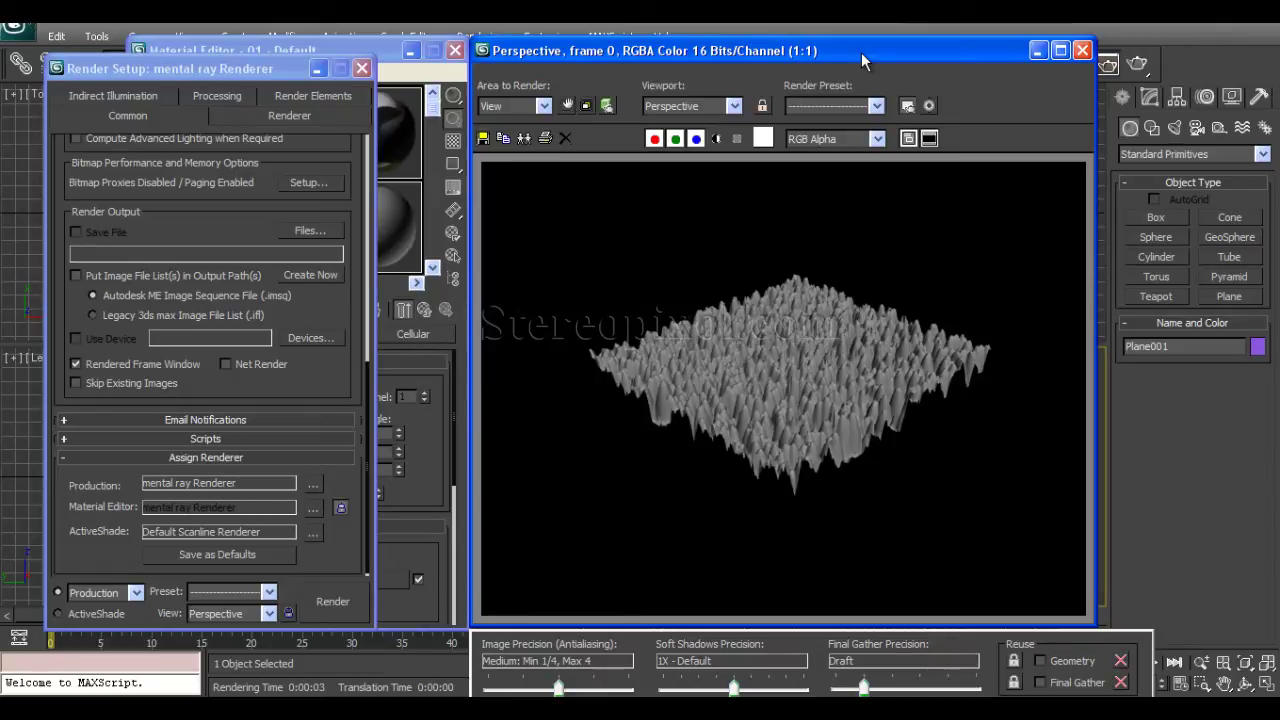
{"action": "left_click", "coordinate": [1082, 50]}
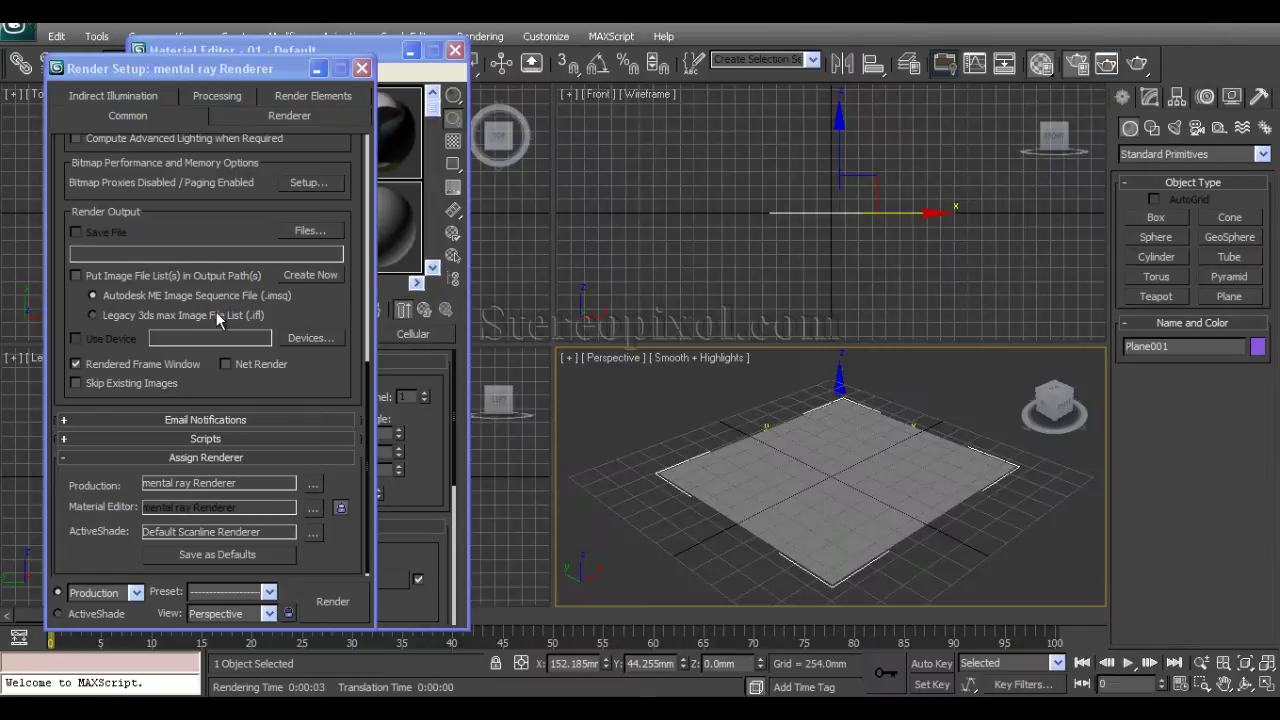
Switch the production renderer back to Default Scanline Renderer and render the Perspective view
{"action": "left_click", "coordinate": [313, 484]}
{"action": "left_click", "coordinate": [137, 230]}
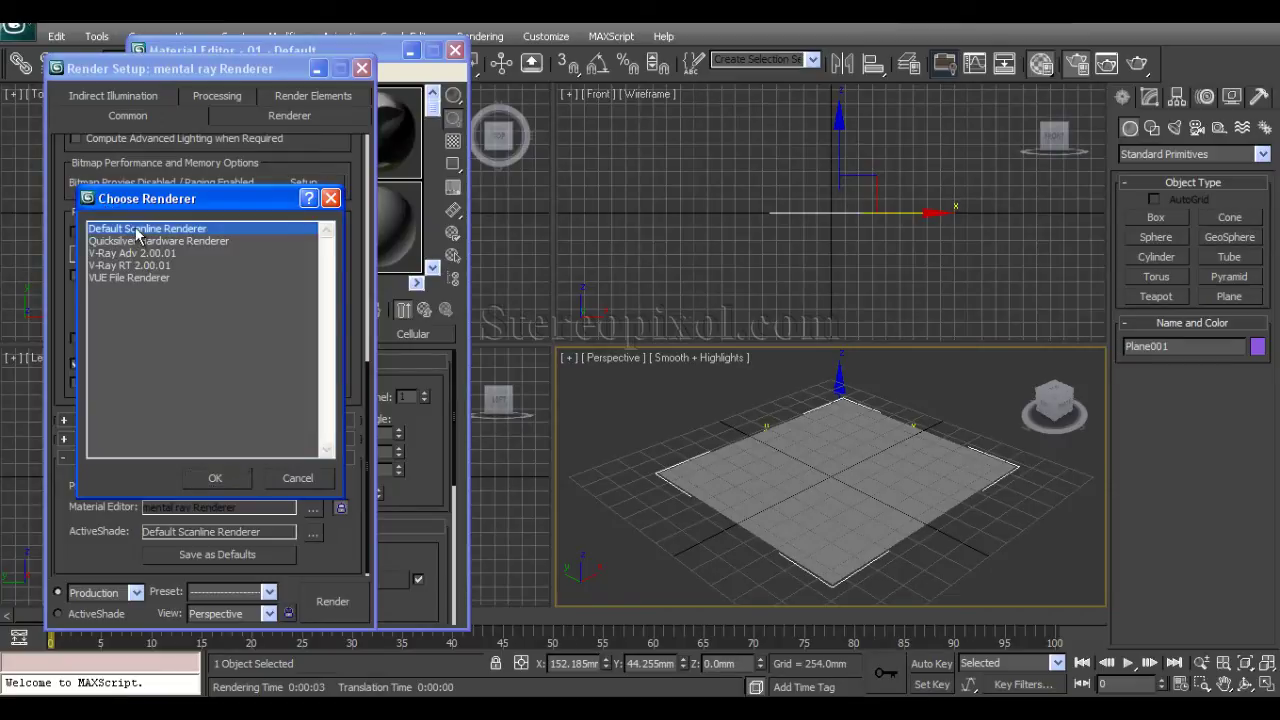
{"action": "left_click", "coordinate": [220, 479]}
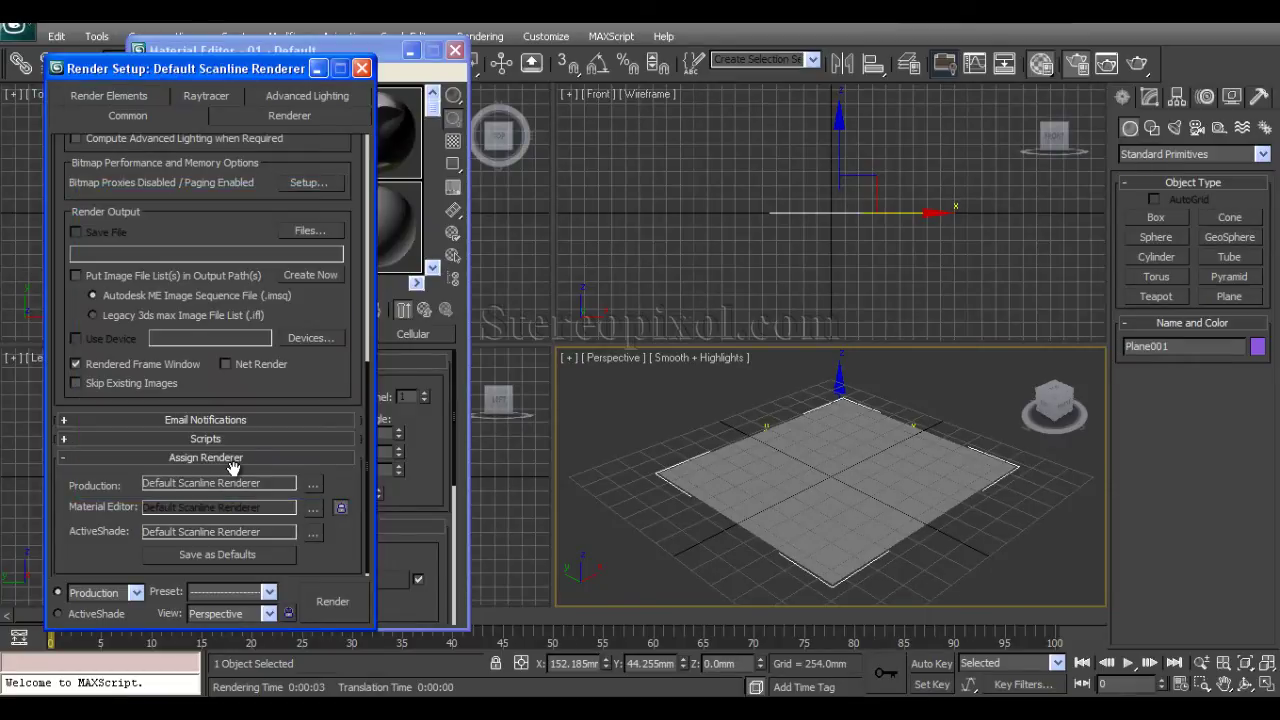
{"action": "left_click", "coordinate": [332, 601]}
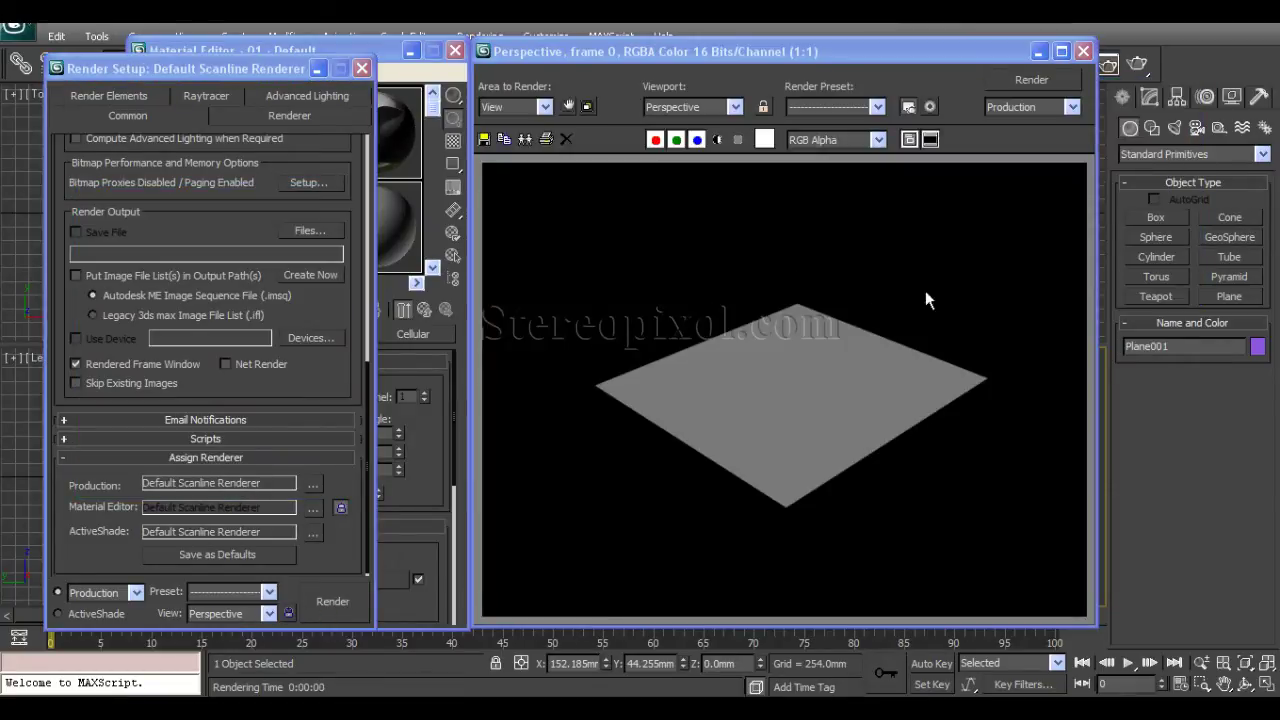
{"action": "left_click_drag", "start_coordinate": [941, 55], "coordinate": [835, 70]}
Add the Disp Approx modifier to the plane
{"action": "left_click", "coordinate": [1146, 98]}
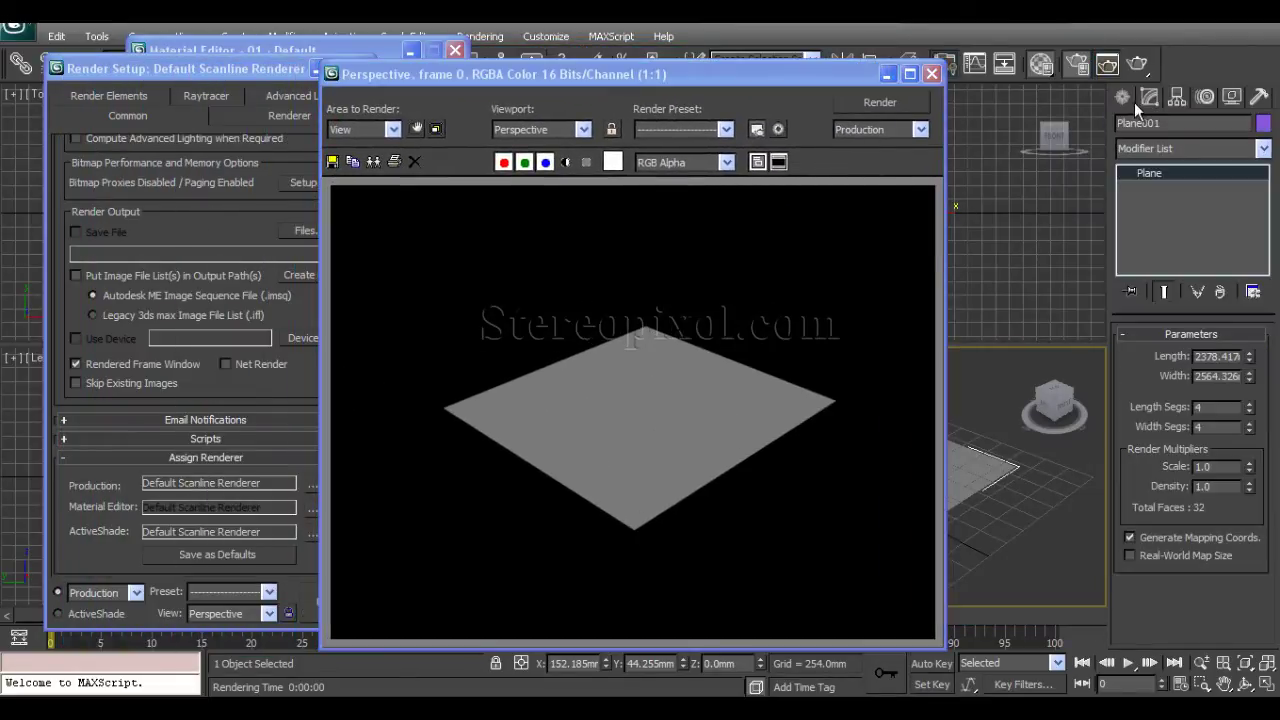
{"action": "left_click", "coordinate": [1190, 148]}
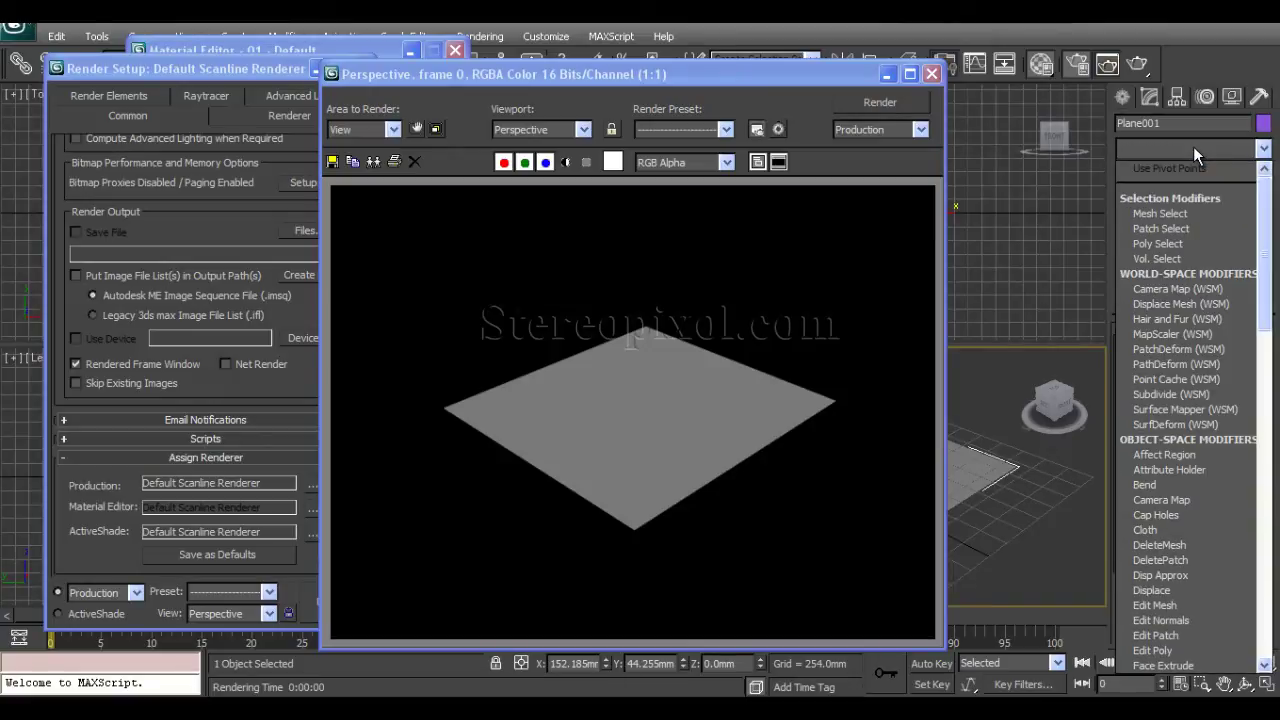
{"action": "scroll", "coordinate": [1193, 146], "scroll_direction": "down", "scroll_amount": 9}
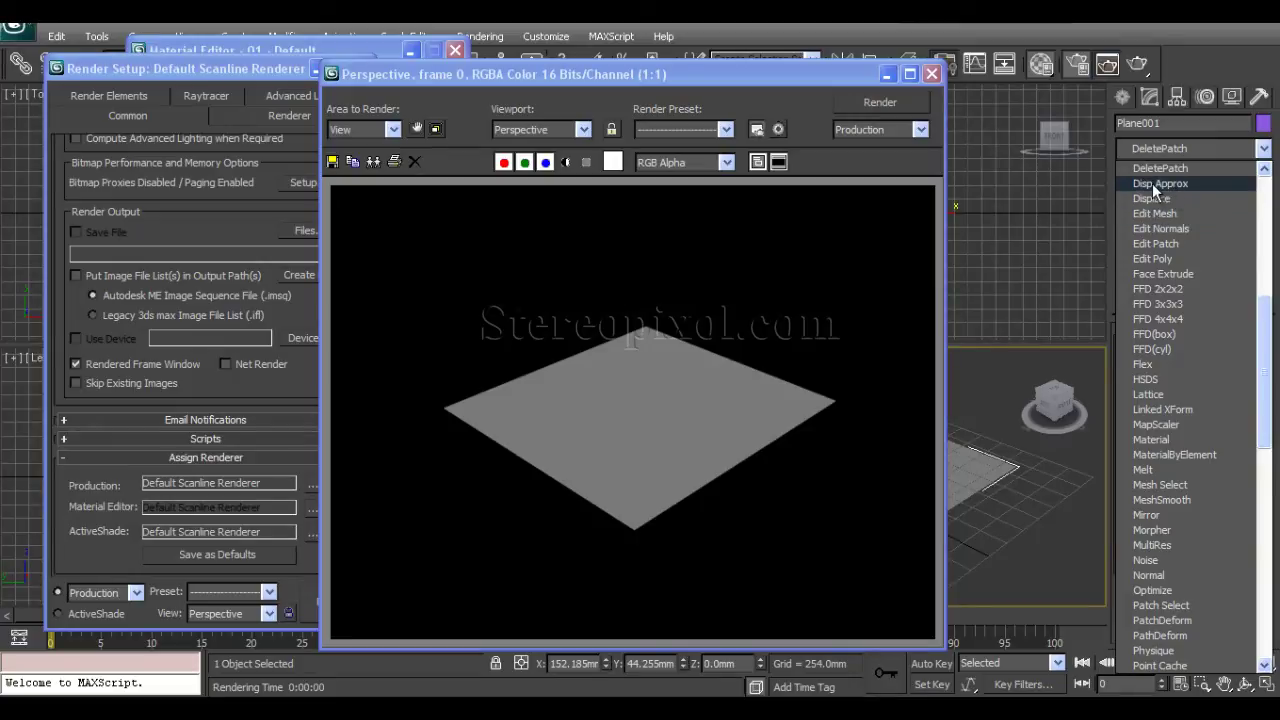
{"action": "left_click", "coordinate": [1172, 183]}
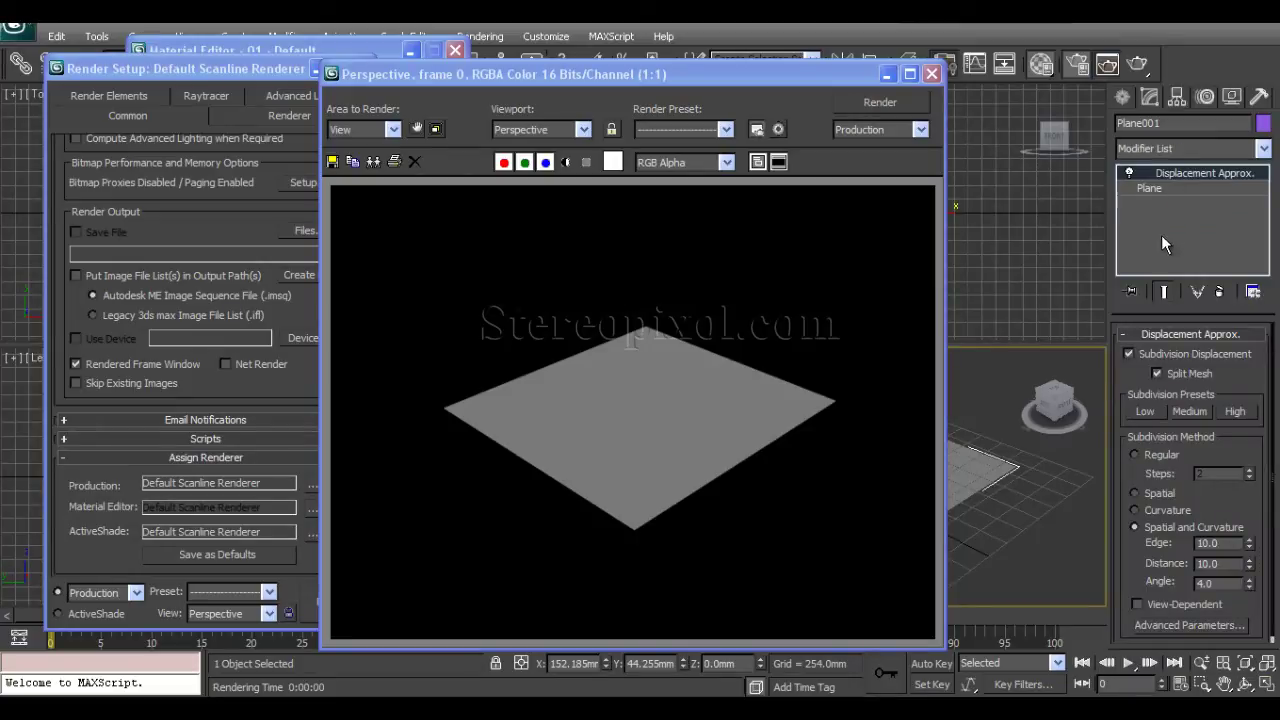
Render the Perspective view again to inspect the plane with displacement approximation applied
{"action": "left_click_drag", "start_coordinate": [805, 72], "coordinate": [940, 66]}
{"action": "left_click", "coordinate": [1007, 96]}
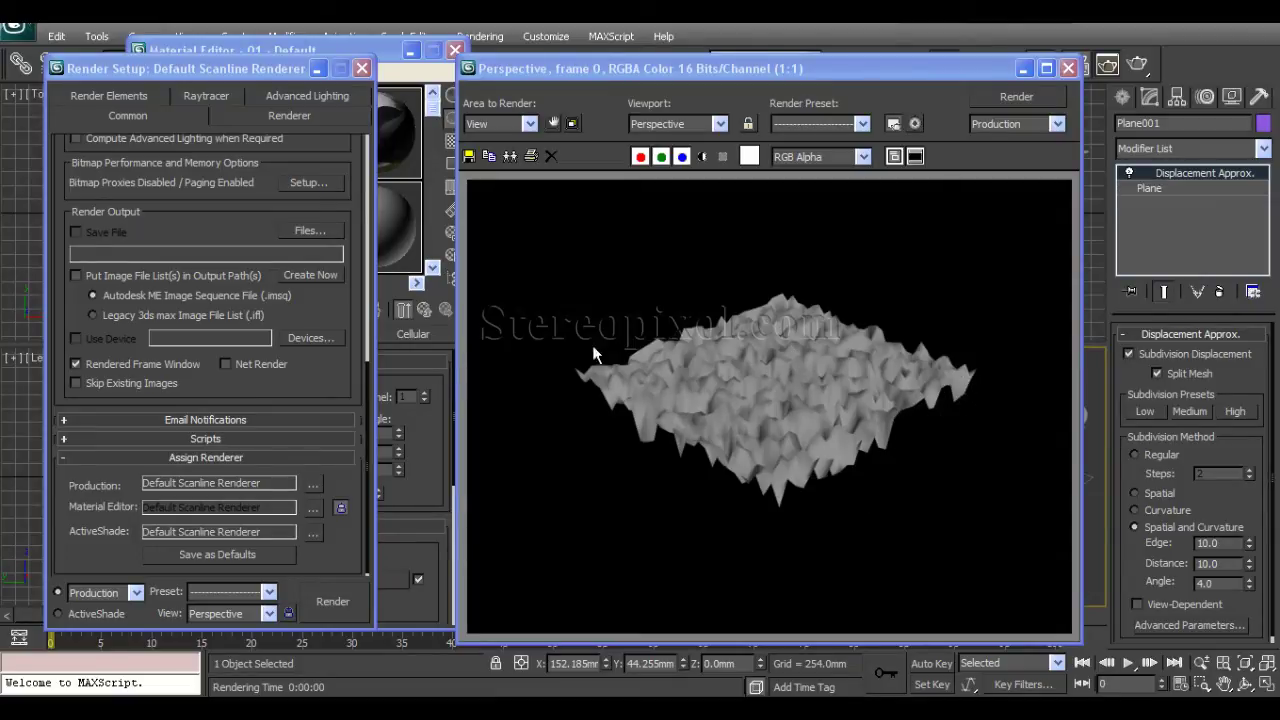
{"action": "left_click_drag", "start_coordinate": [870, 68], "coordinate": [787, 87]}
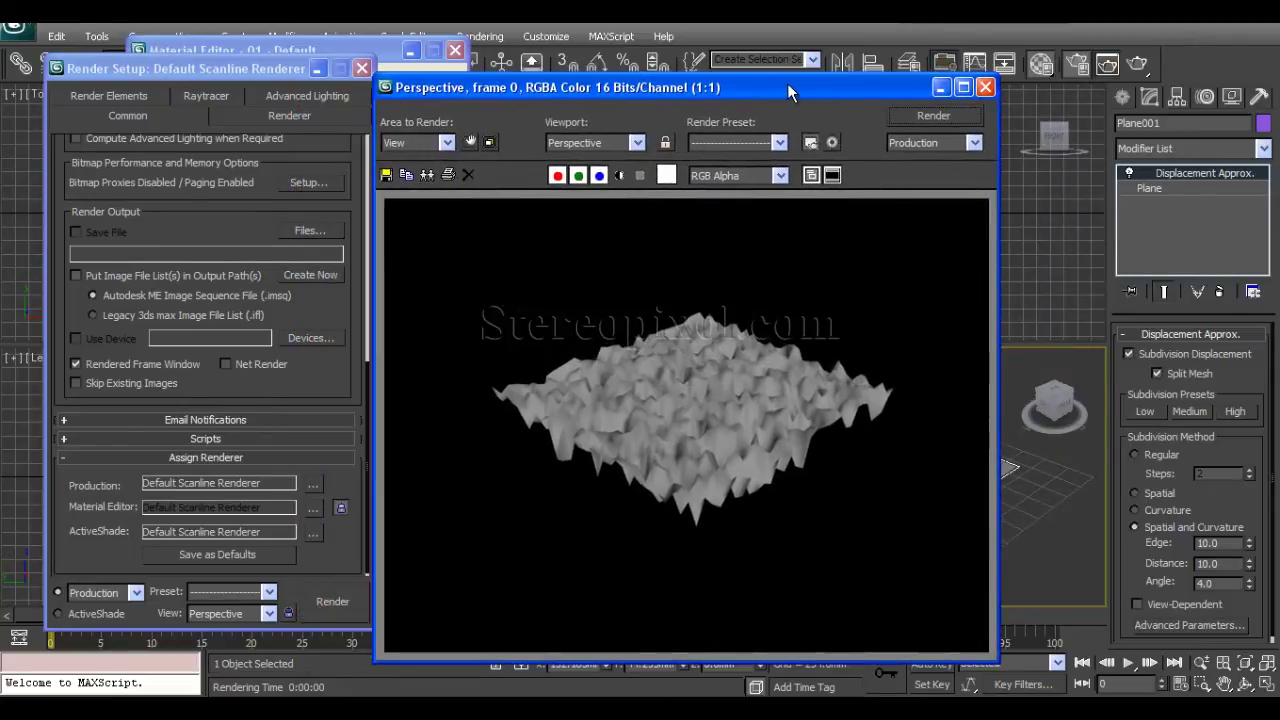
Turn off Subdivision Displacement in the plane's displacement approximation modifier and re-render the Perspective view
{"action": "left_click", "coordinate": [1129, 353]}
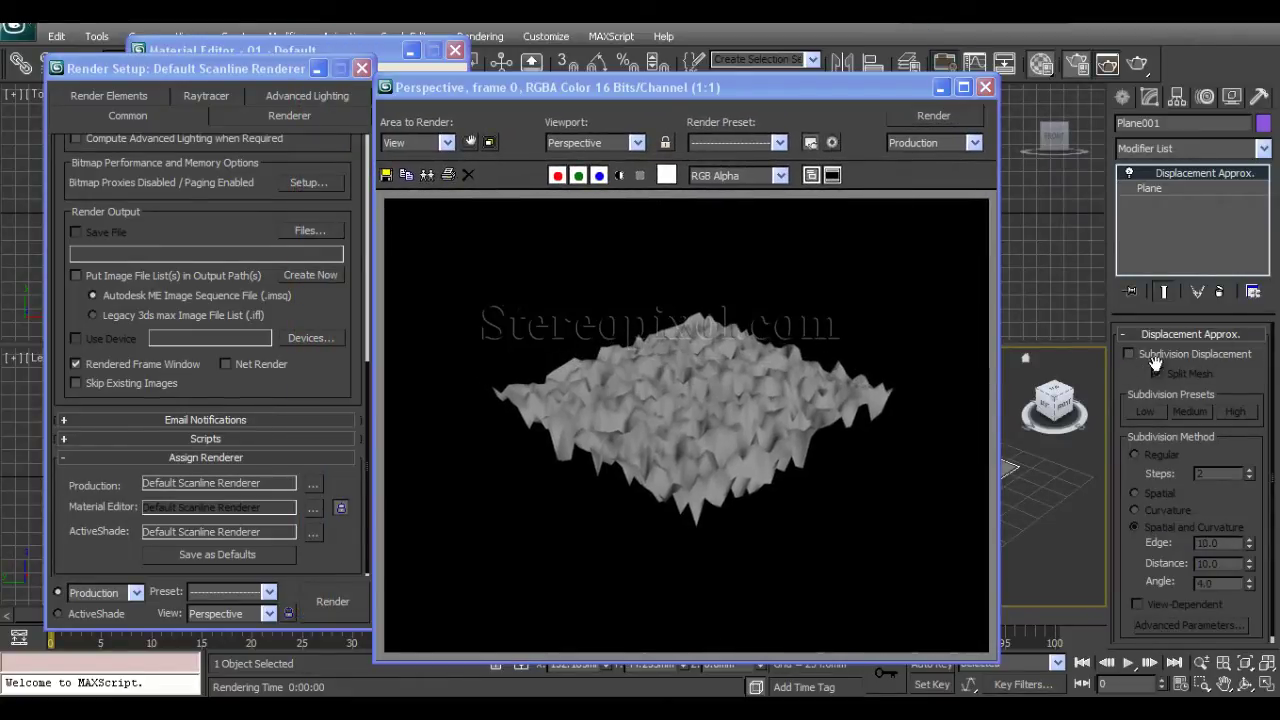
{"action": "left_click", "coordinate": [1131, 354]}
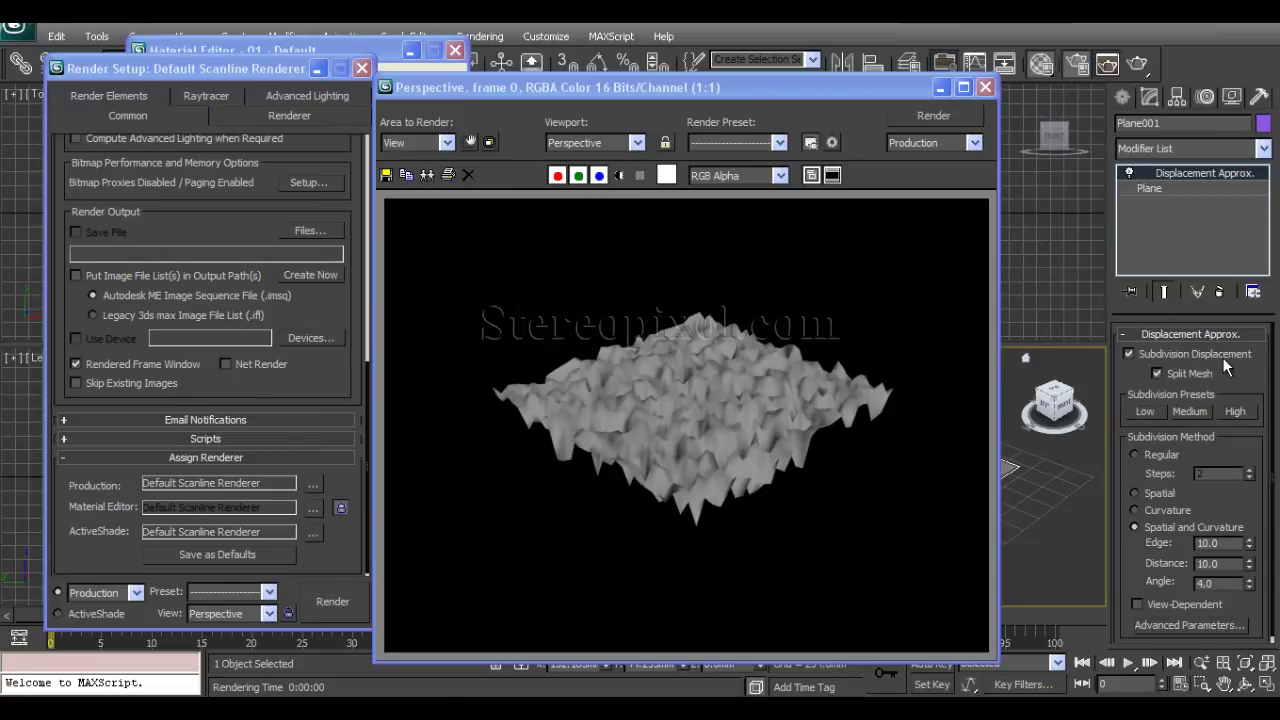
{"action": "left_click", "coordinate": [1130, 354]}
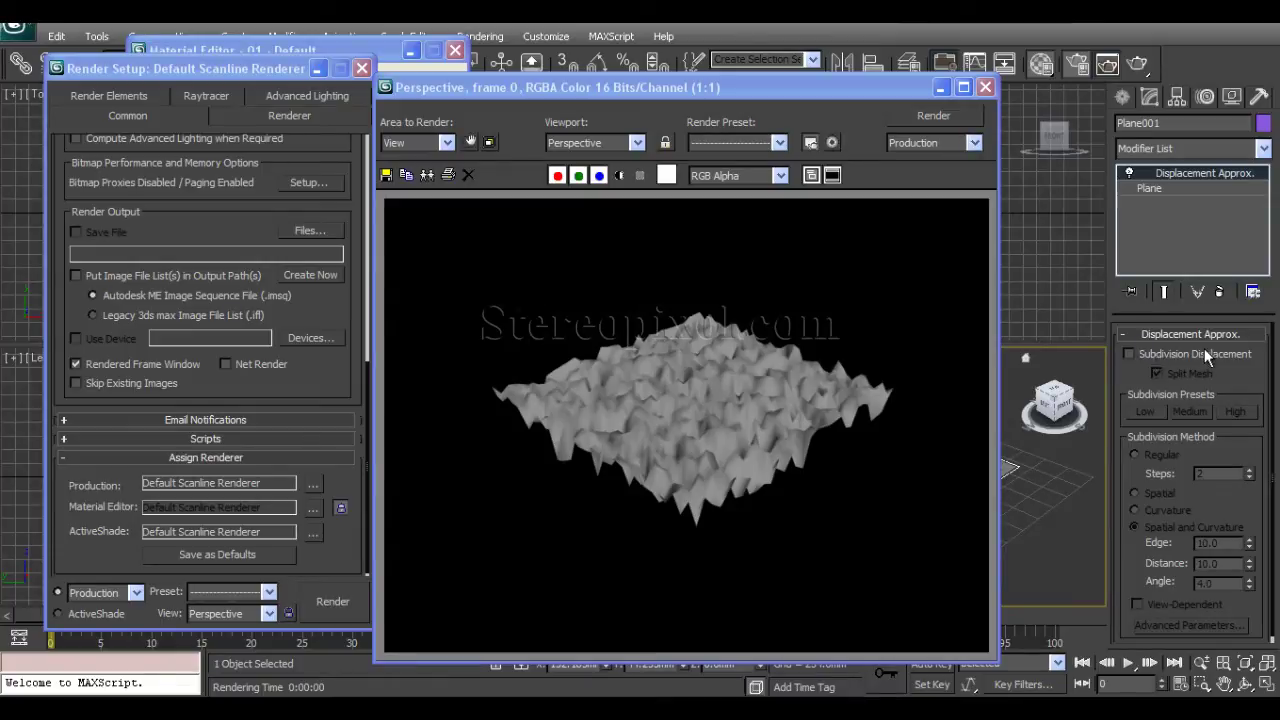
{"action": "left_click", "coordinate": [927, 119]}
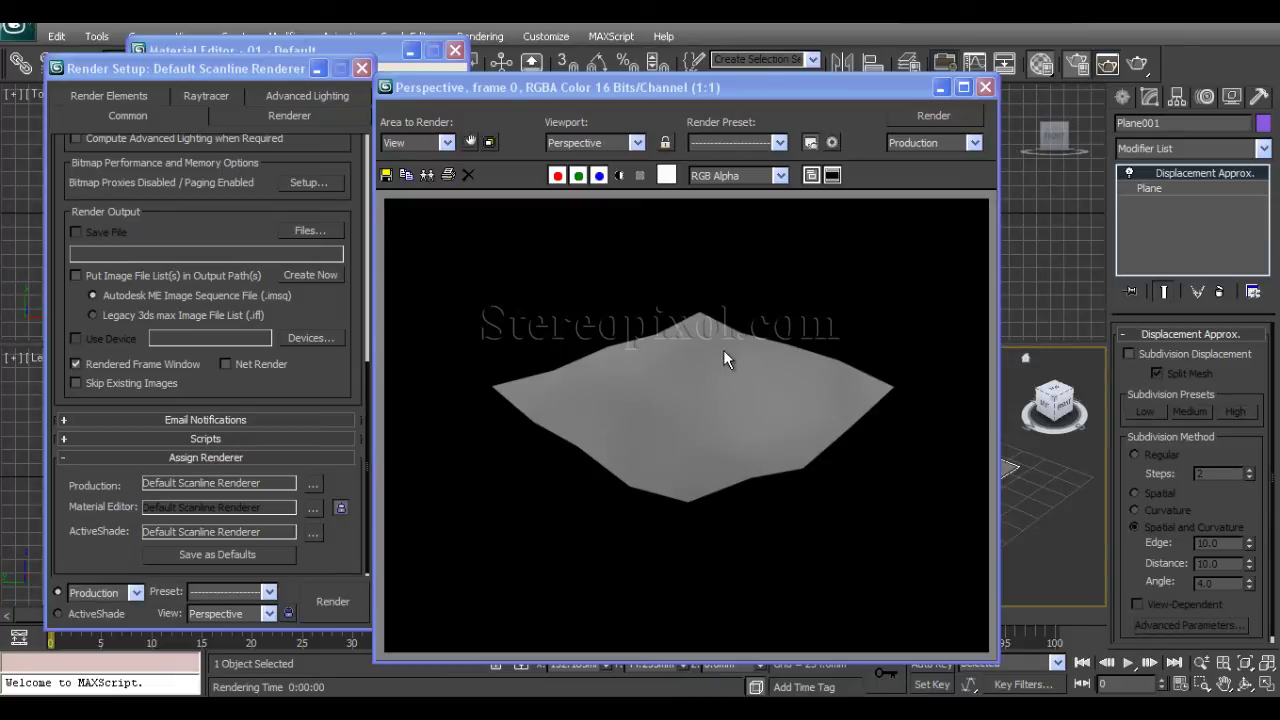
{"action": "left_click_drag", "start_coordinate": [809, 78], "coordinate": [613, 66]}
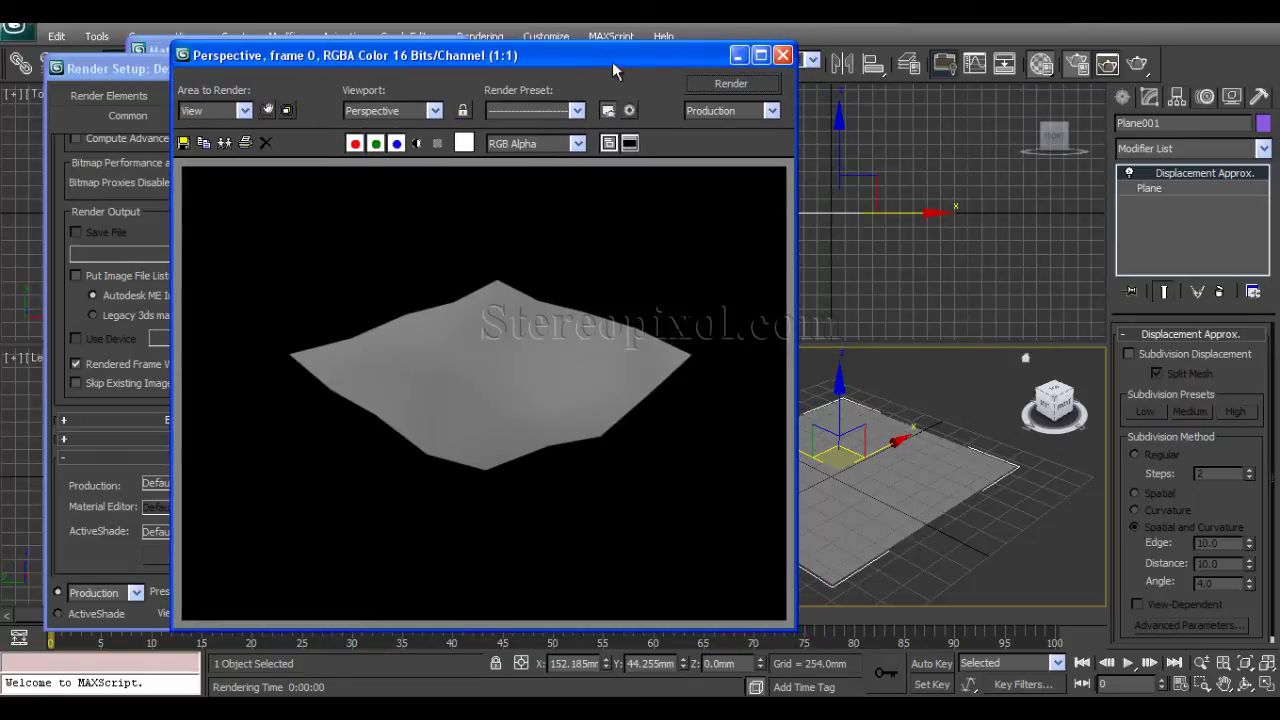
Set the plane's length and width segments to 30 each and re-render the Perspective view
{"action": "left_click", "coordinate": [1176, 190]}
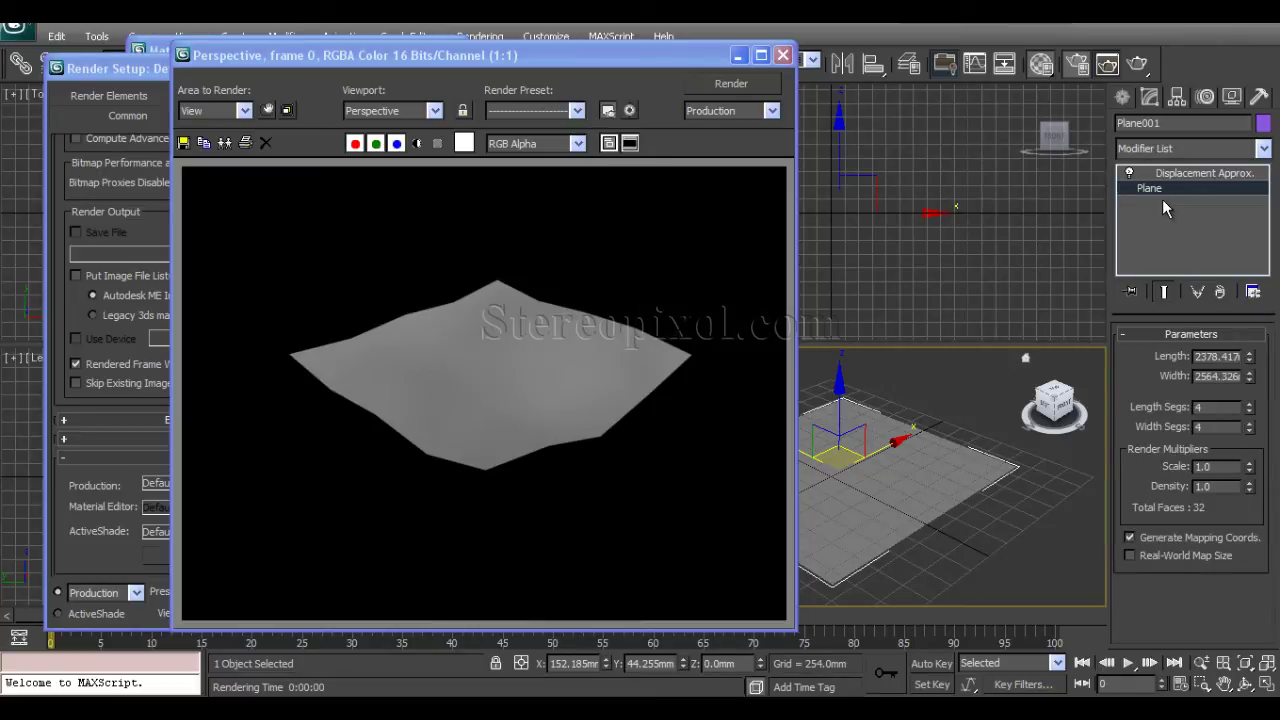
{"action": "double_click", "coordinate": [1206, 408]}
{"action": "type", "text": "30"}
{"action": "key", "text": "Return"}
{"action": "key", "text": "Tab"}
{"action": "type", "text": "30"}
{"action": "key", "text": "Return"}
{"action": "left_click", "coordinate": [1200, 173]}
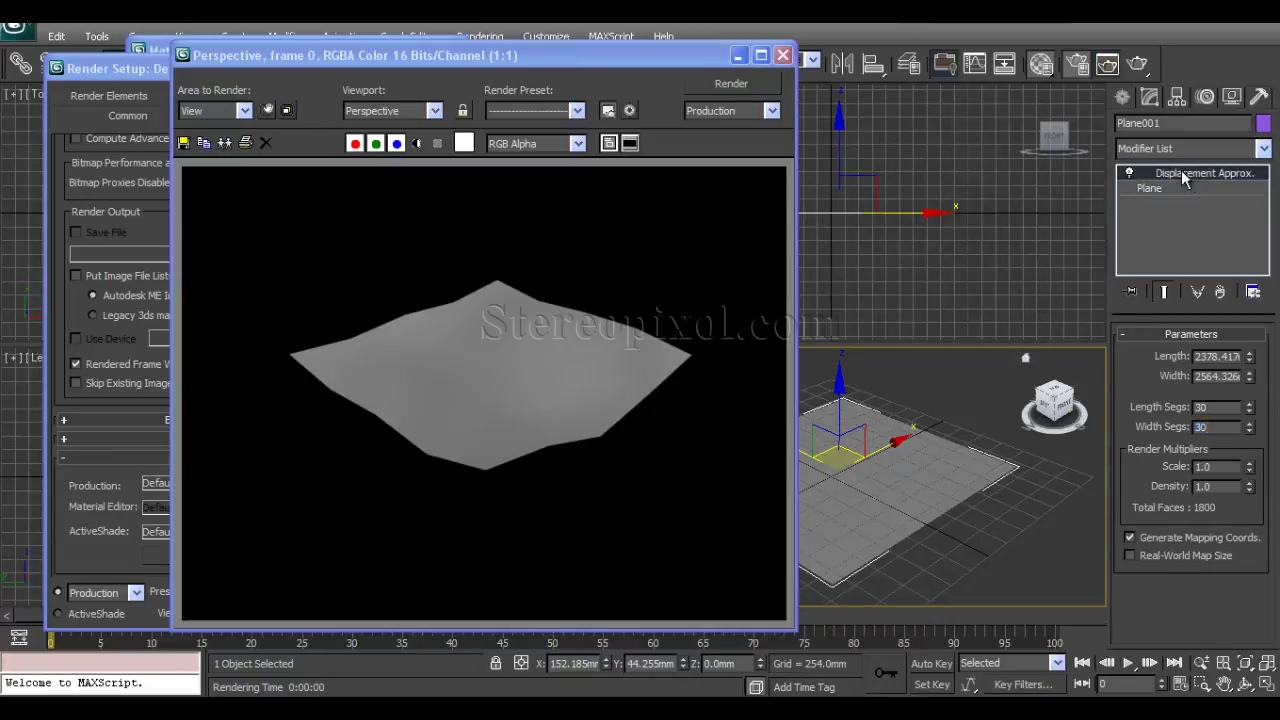
{"action": "left_click", "coordinate": [734, 86]}
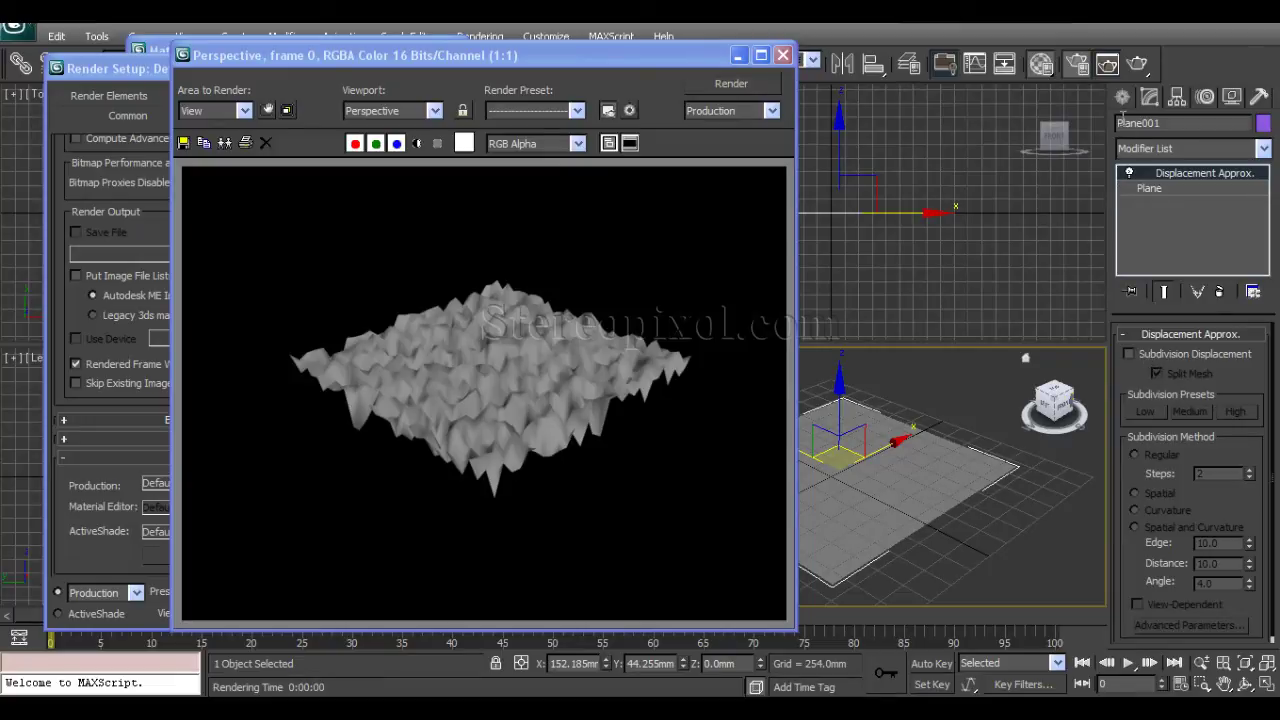
Set the plane's length and width segments back to 4 each and re-render the Perspective view
{"action": "left_click", "coordinate": [1156, 191]}
{"action": "left_click_drag", "start_coordinate": [1218, 407], "coordinate": [1133, 412]}
{"action": "type", "text": "4"}
{"action": "key", "text": "Tab"}
{"action": "type", "text": "4"}
{"action": "key", "text": "Return"}
{"action": "left_click", "coordinate": [1205, 175]}
{"action": "left_click", "coordinate": [716, 83]}
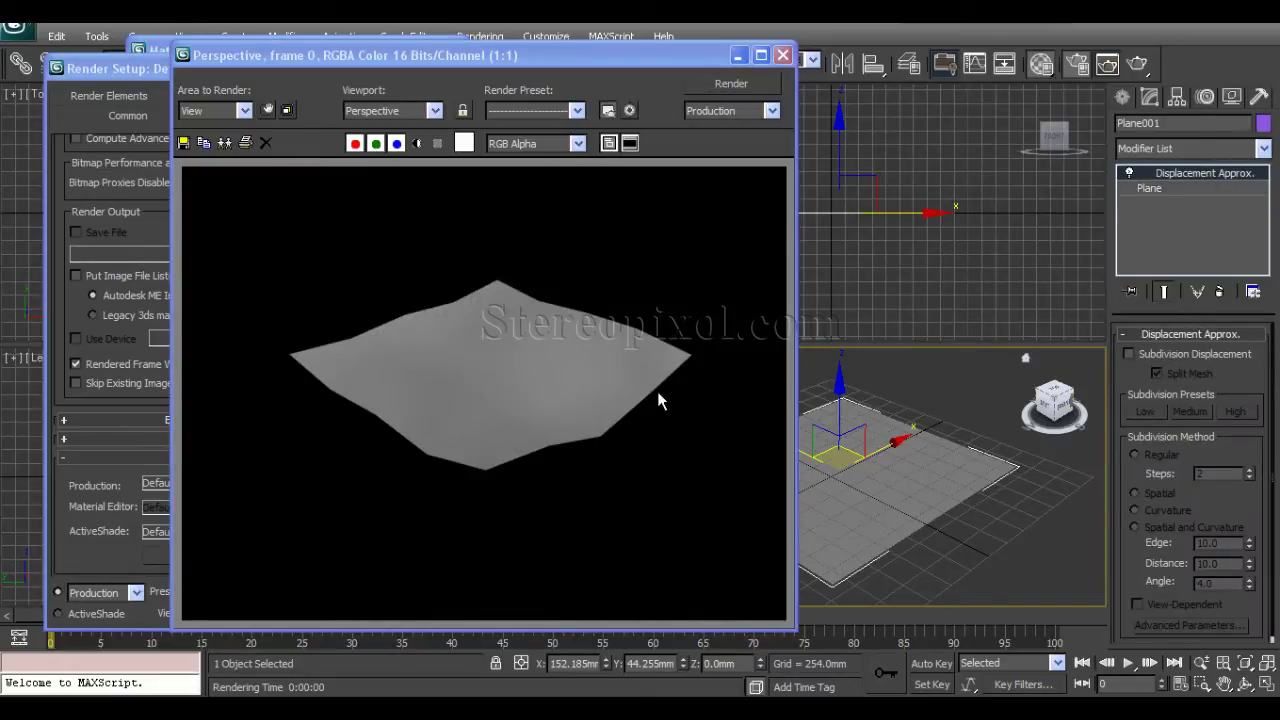
Turn Subdivision Displacement back on in the plane's displacement approximation modifier and re-render the Perspective view
{"action": "left_click", "coordinate": [1133, 354]}
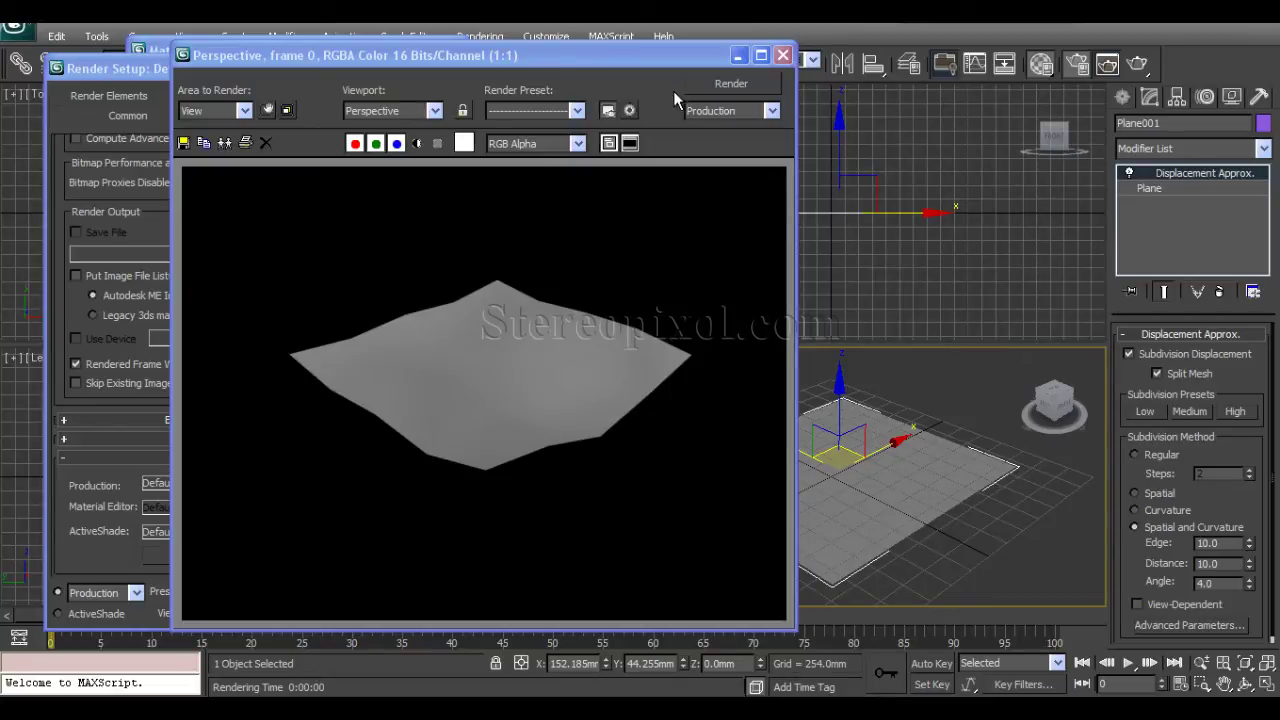
{"action": "middle_click_drag", "start_coordinate": [947, 526], "coordinate": [1010, 530], "text": "alt"}
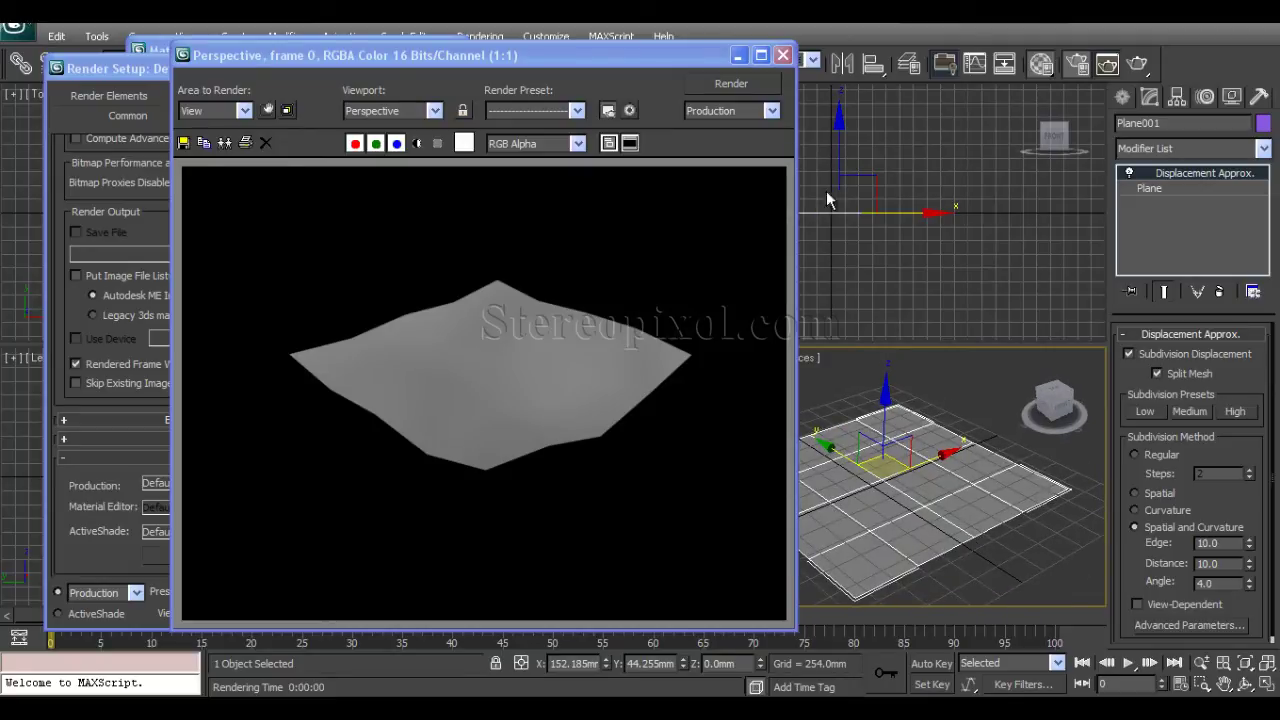
{"action": "left_click", "coordinate": [727, 86]}
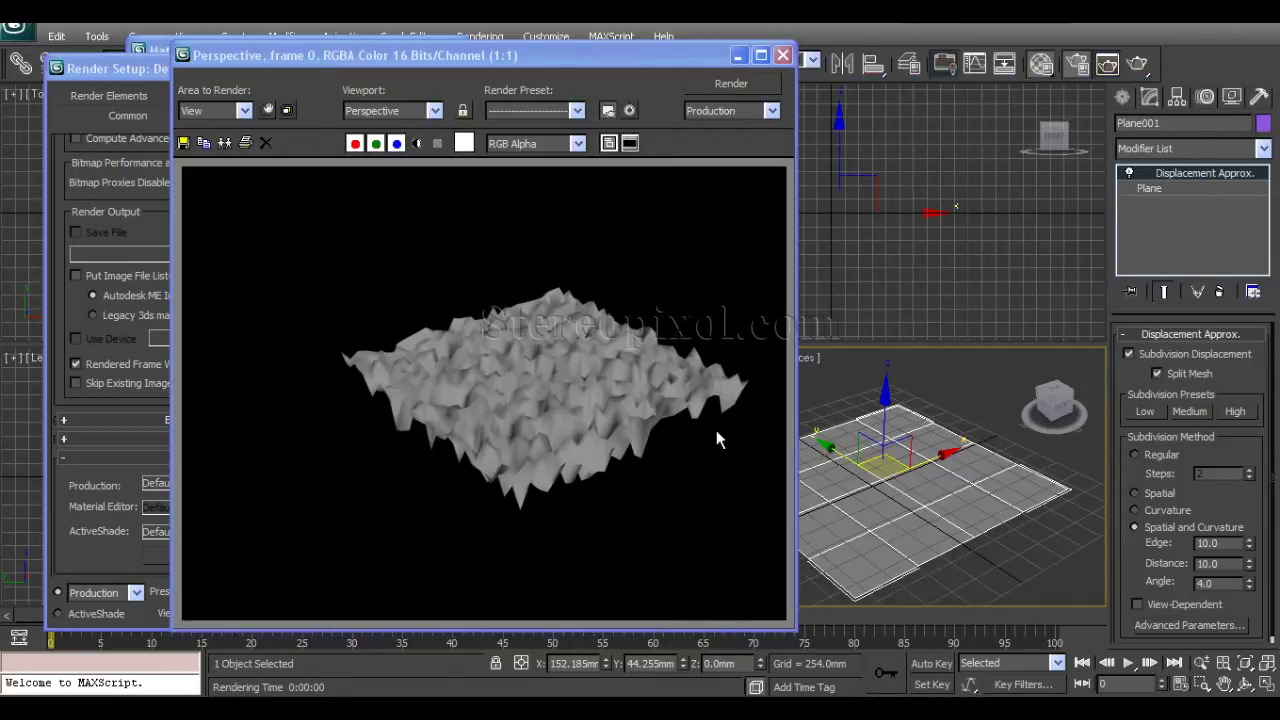
Apply the Low subdivision preset to the plane's displacement approximation and re-render the Perspective view
{"action": "middle_click_drag", "start_coordinate": [985, 522], "coordinate": [986, 508]}
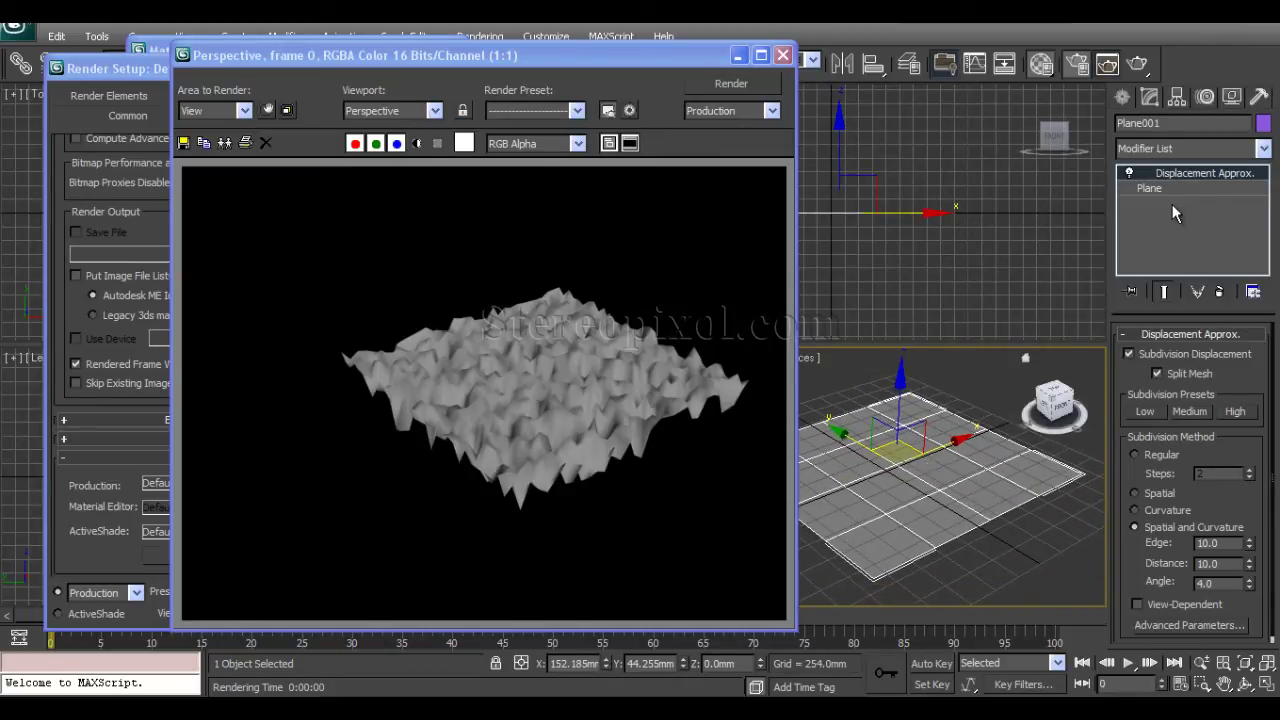
{"action": "left_click", "coordinate": [1145, 412]}
{"action": "left_click", "coordinate": [1236, 412]}
{"action": "left_click", "coordinate": [1145, 412]}
{"action": "left_click", "coordinate": [731, 84]}
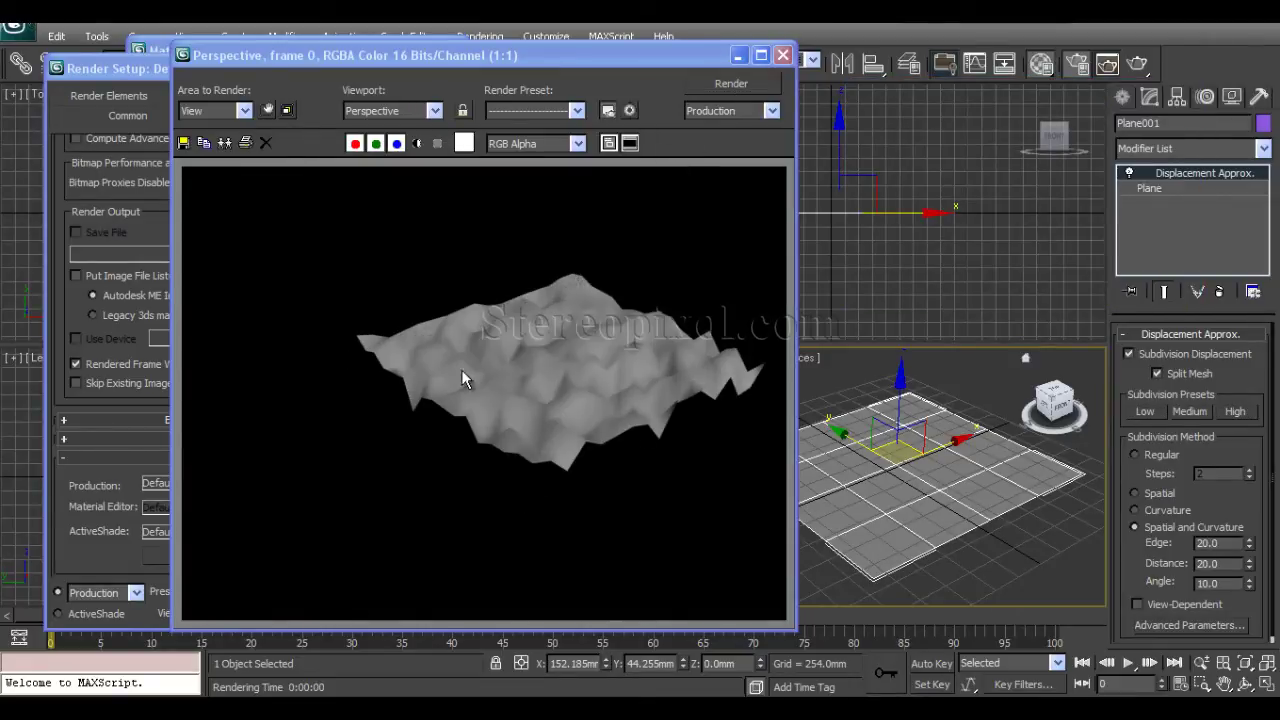
Render the Perspective view with the Medium subdivision preset and again with the High preset for comparison
{"action": "left_click", "coordinate": [1189, 413]}
{"action": "left_click", "coordinate": [731, 84]}
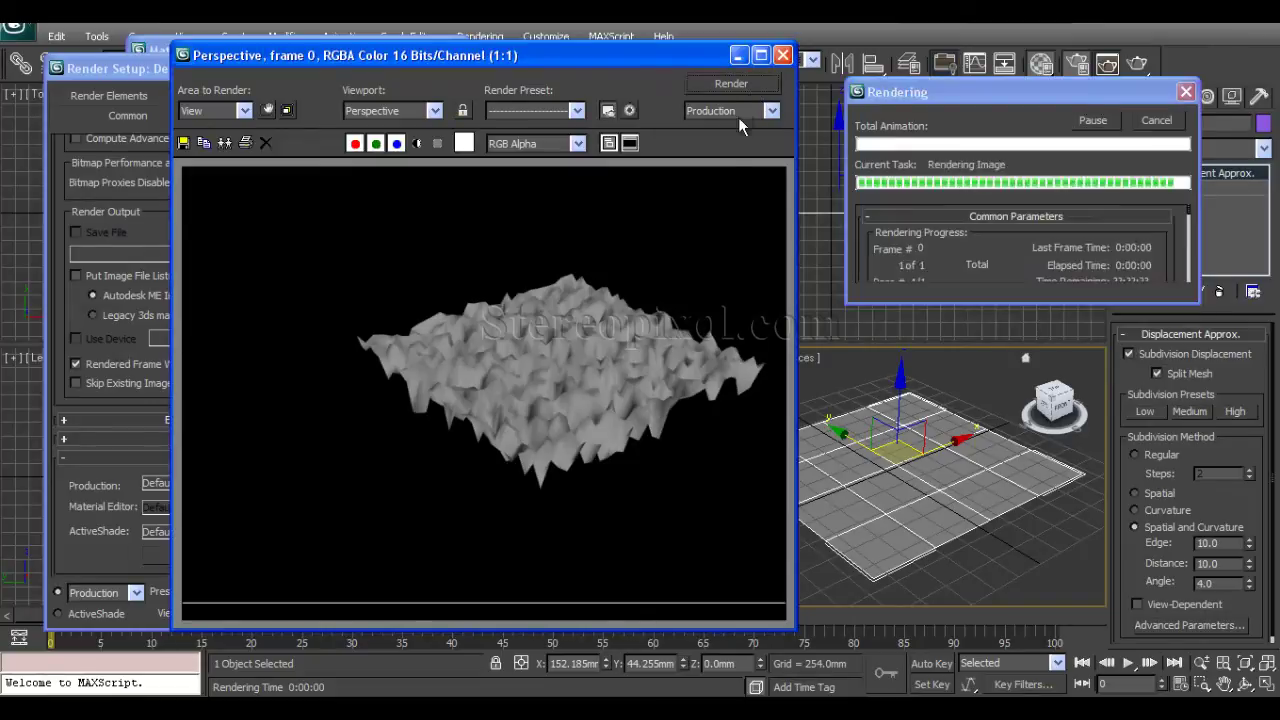
{"action": "left_click", "coordinate": [1235, 411]}
{"action": "left_click", "coordinate": [734, 85]}
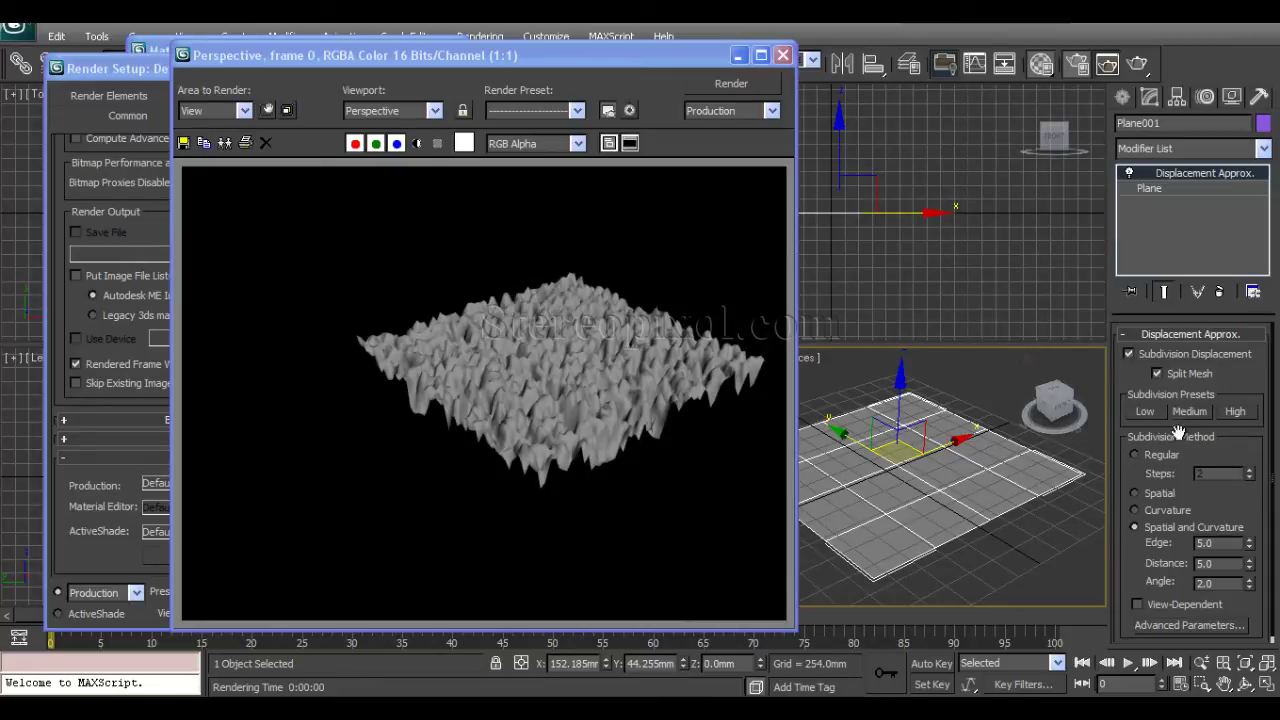
Switch the subdivision method to Regular and render the Perspective view with 2 steps and again with 5 steps
{"action": "left_click", "coordinate": [1163, 456]}
{"action": "left_click", "coordinate": [1158, 527]}
{"action": "left_click", "coordinate": [1162, 456]}
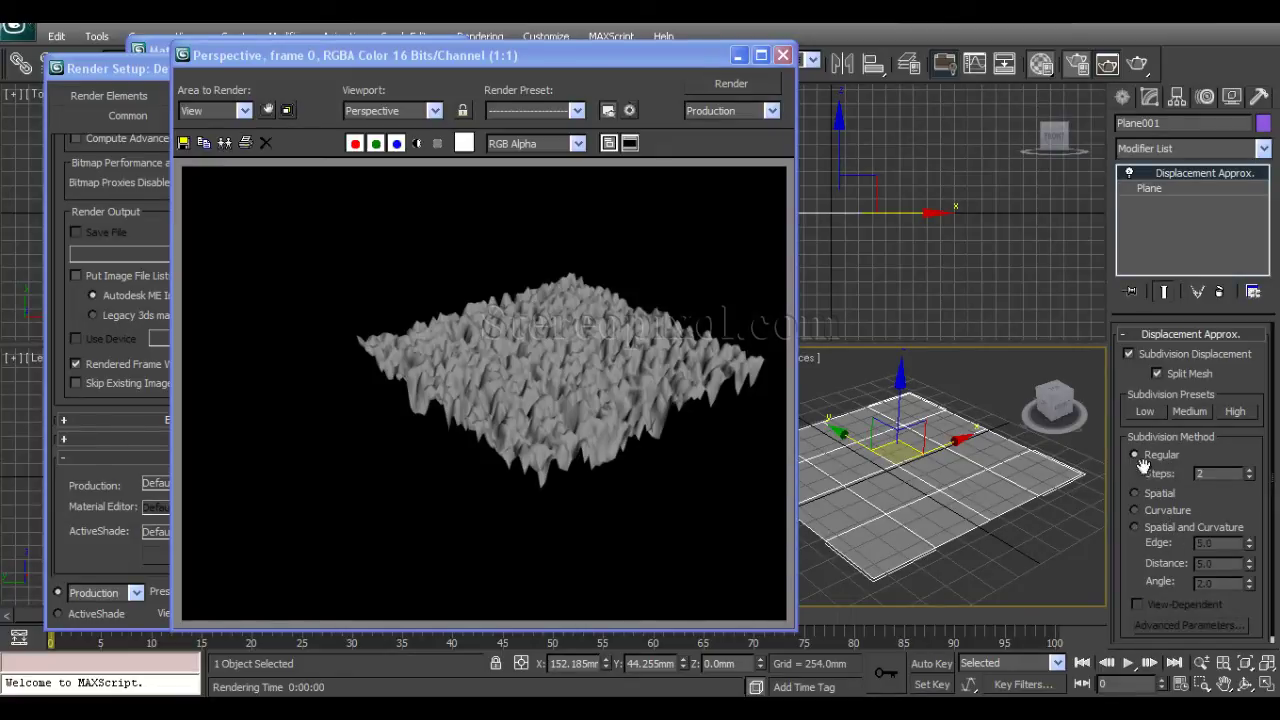
{"action": "left_click", "coordinate": [1209, 477]}
{"action": "left_click", "coordinate": [731, 83]}
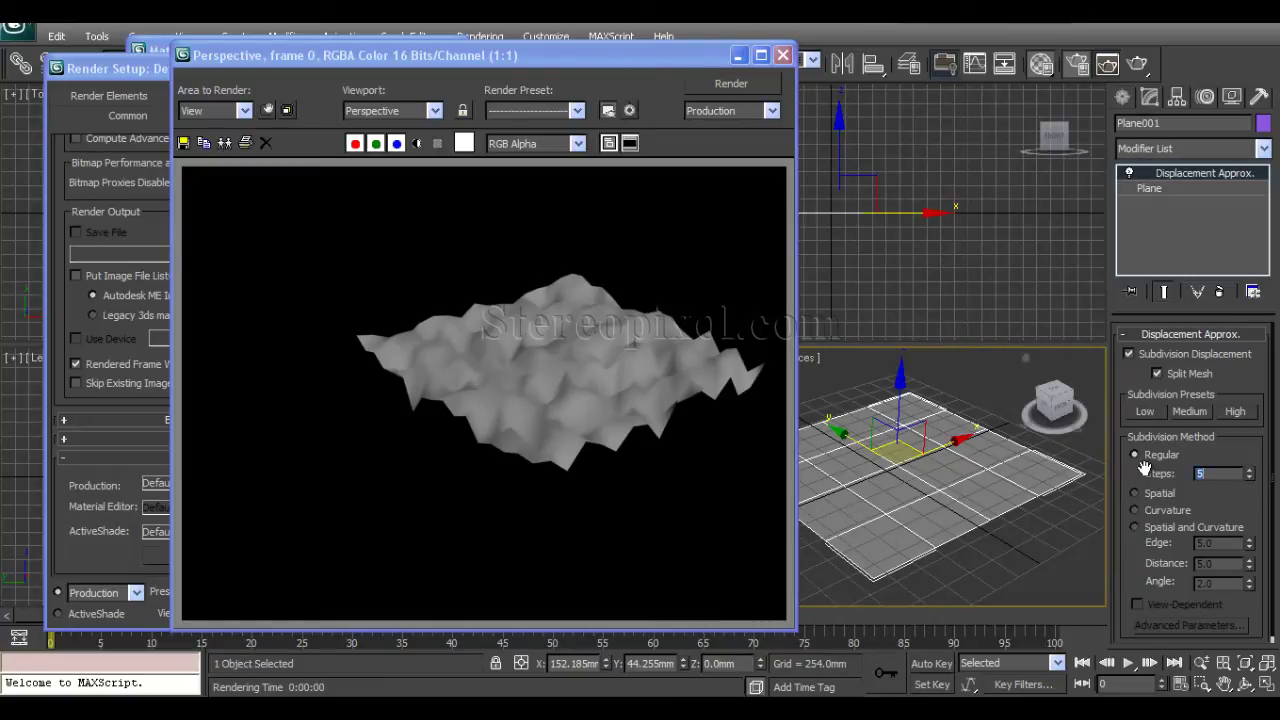
{"action": "left_click", "coordinate": [725, 83]}
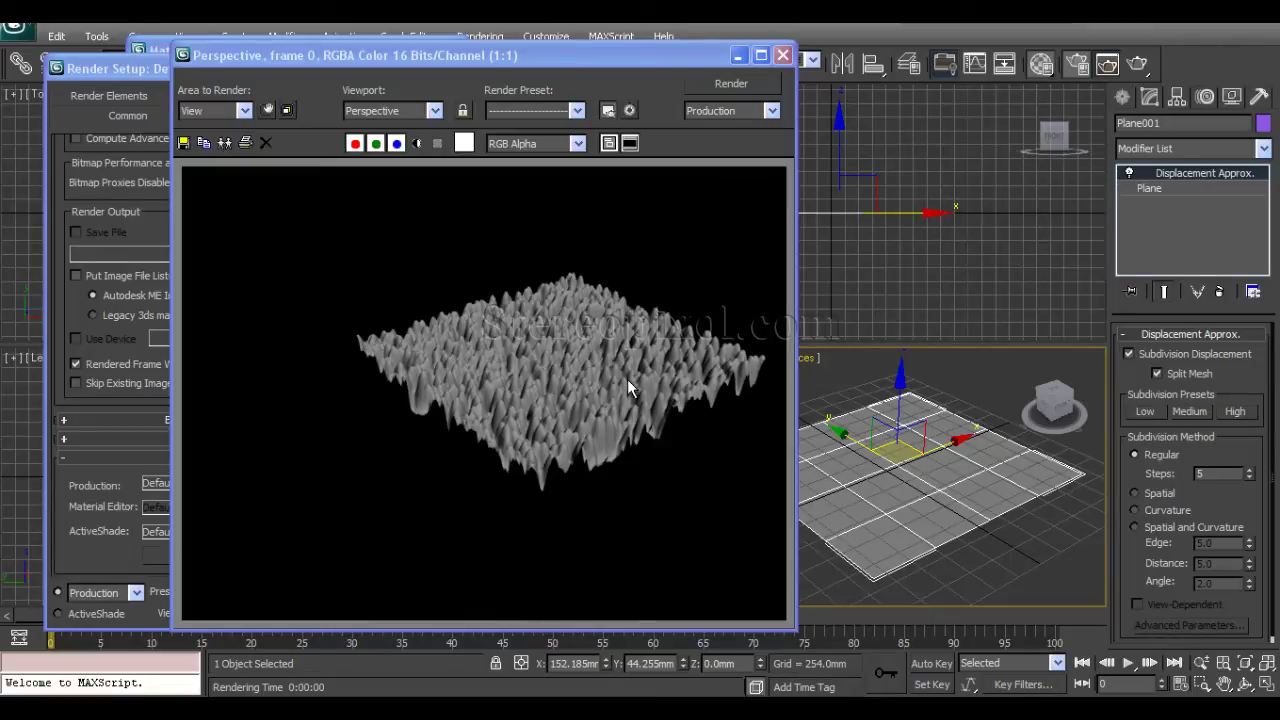
Switch the subdivision method to Spatial and re-render the Perspective view
{"action": "double_click", "coordinate": [1212, 473]}
{"action": "left_click", "coordinate": [1150, 494]}
{"action": "left_click", "coordinate": [709, 85]}
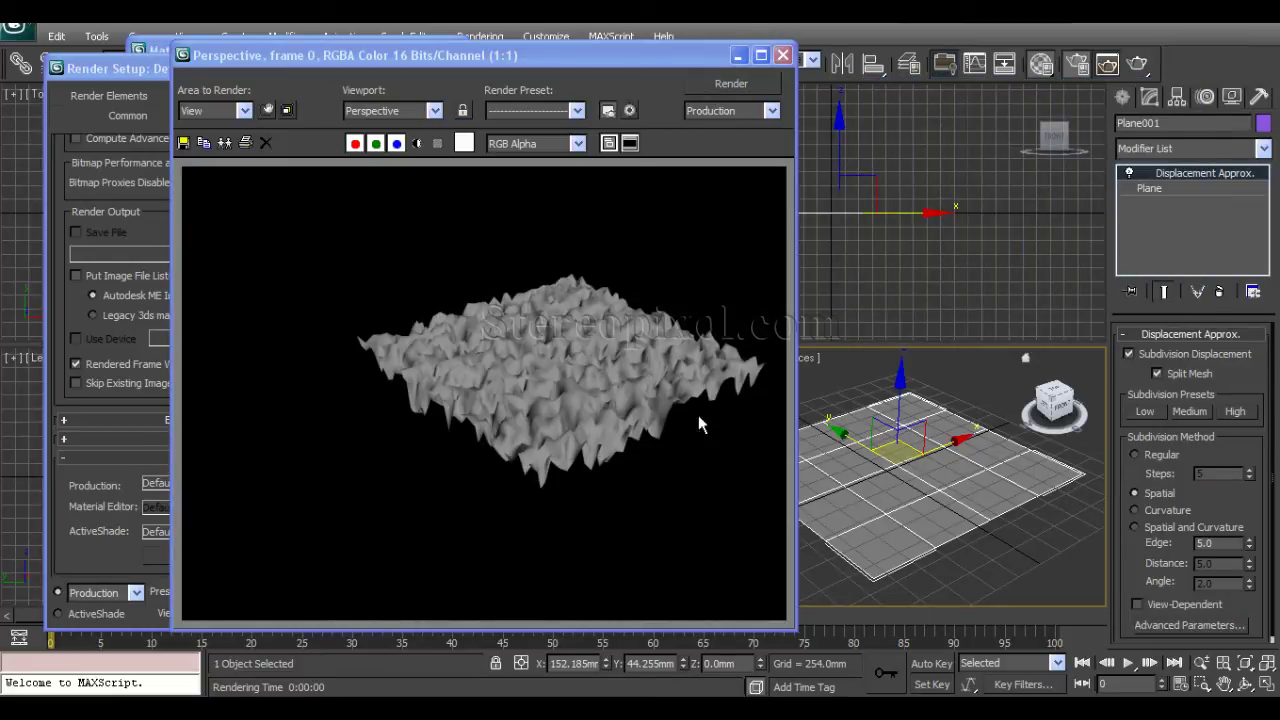
Switch the subdivision method to Curvature, re-render the Perspective view and inspect the rendered surface up close
{"action": "left_click", "coordinate": [1161, 511]}
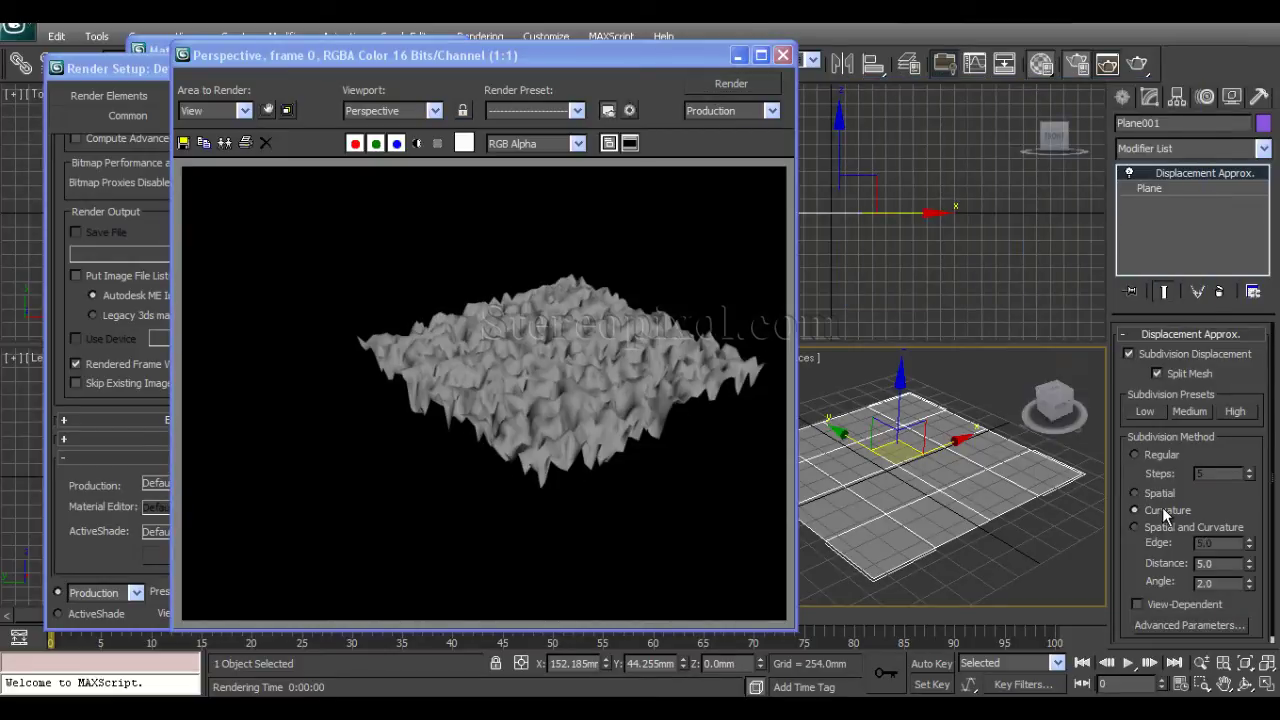
{"action": "left_click", "coordinate": [718, 86]}
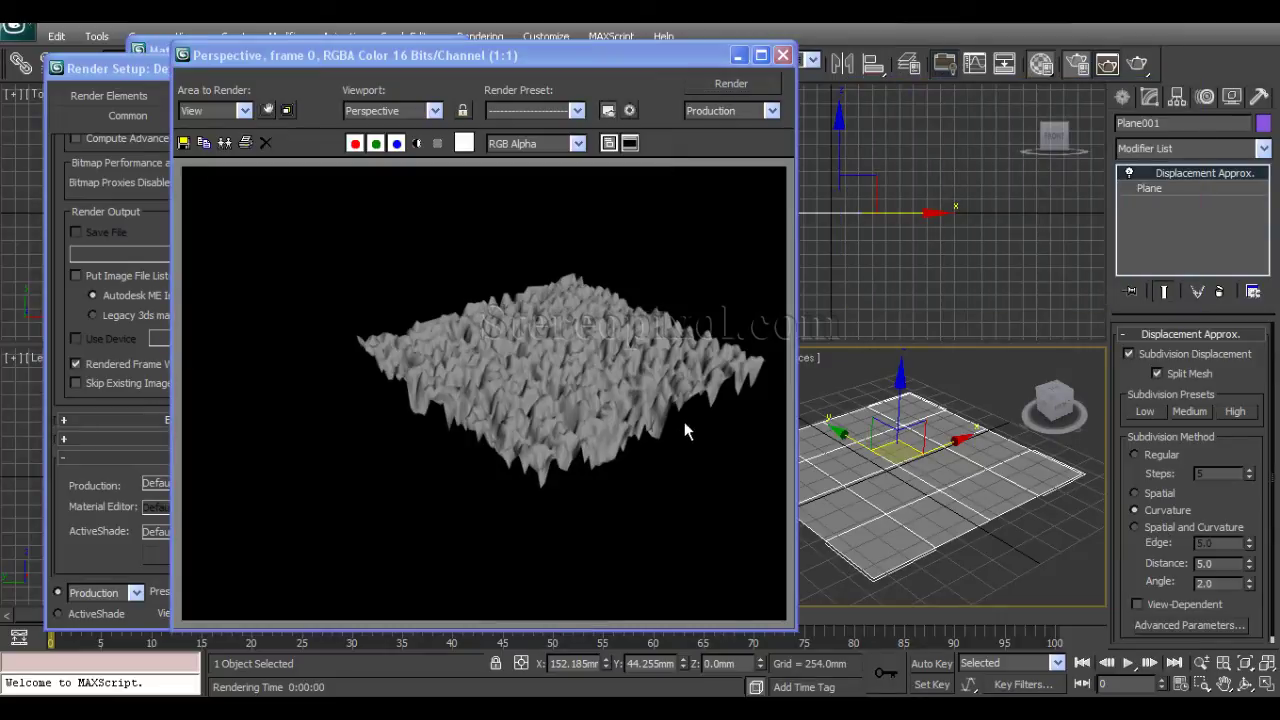
{"action": "scroll", "coordinate": [565, 480], "scroll_direction": "up", "scroll_amount": 3}
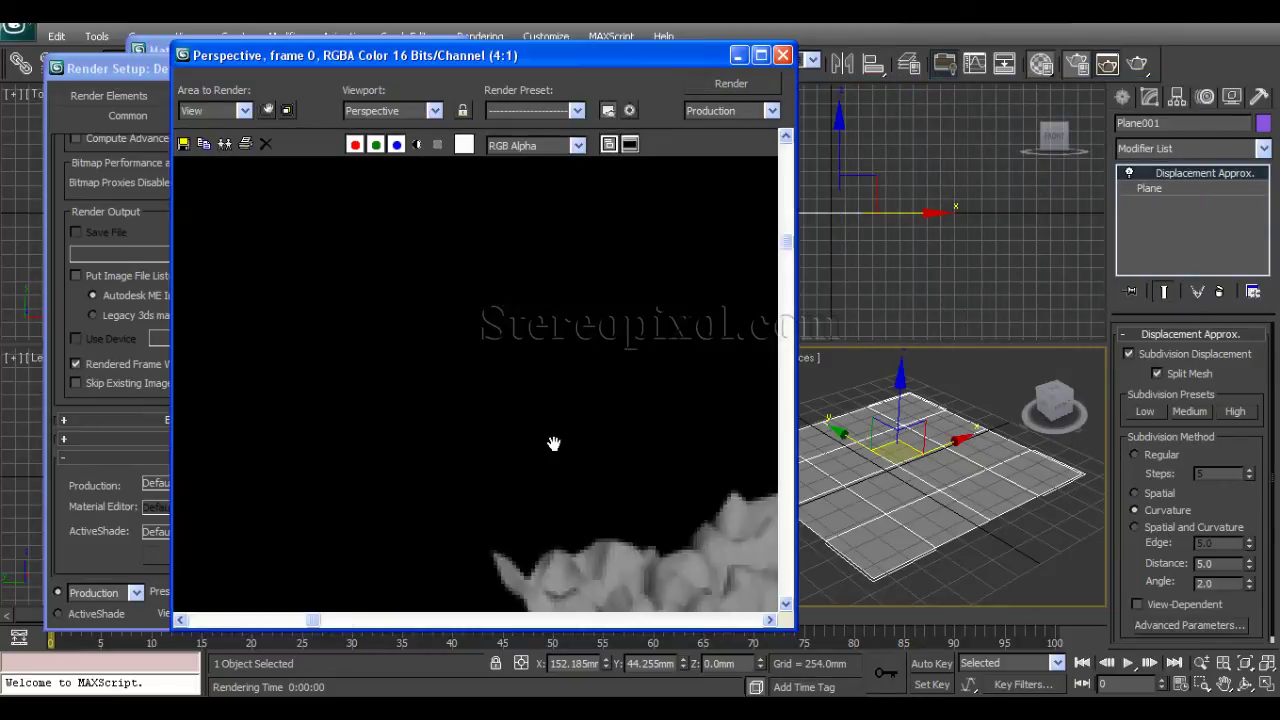
{"action": "scroll", "coordinate": [535, 377], "scroll_direction": "down", "scroll_amount": 2}
{"action": "scroll", "coordinate": [477, 397], "scroll_direction": "up", "scroll_amount": 2}
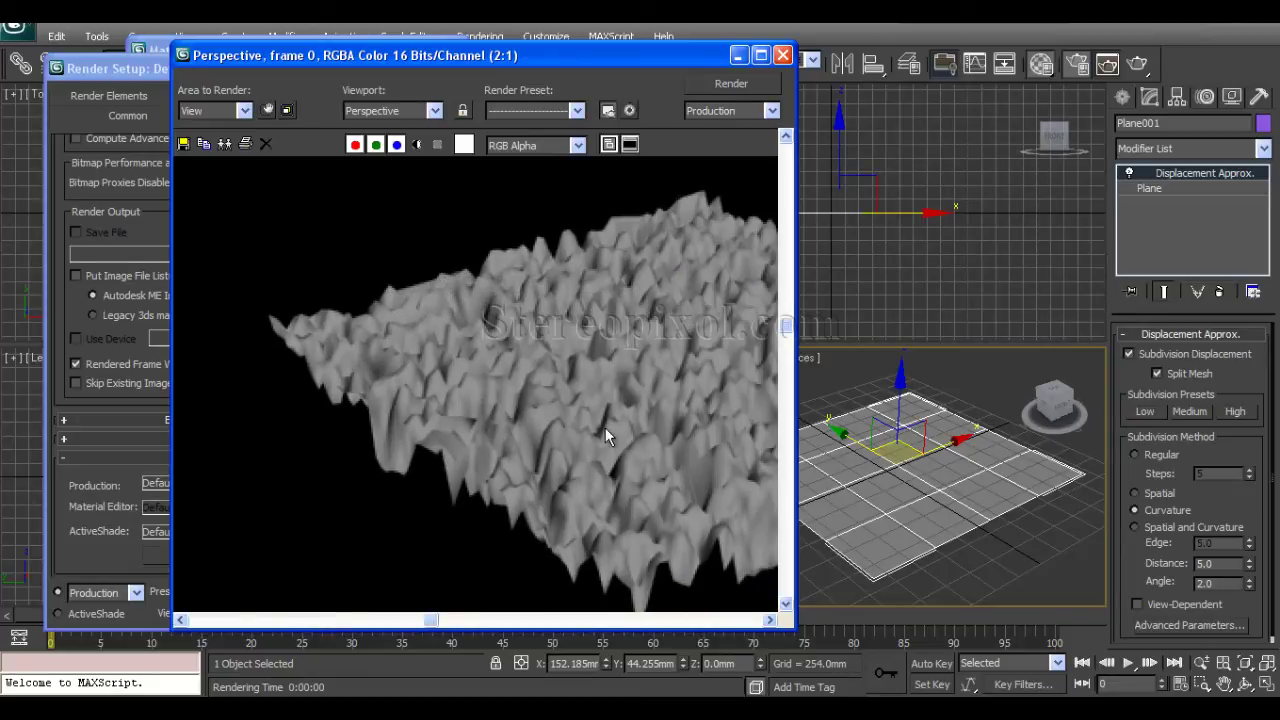
{"action": "scroll", "coordinate": [604, 428], "scroll_direction": "down", "scroll_amount": 2}
{"action": "scroll", "coordinate": [610, 432], "scroll_direction": "up", "scroll_amount": 1}
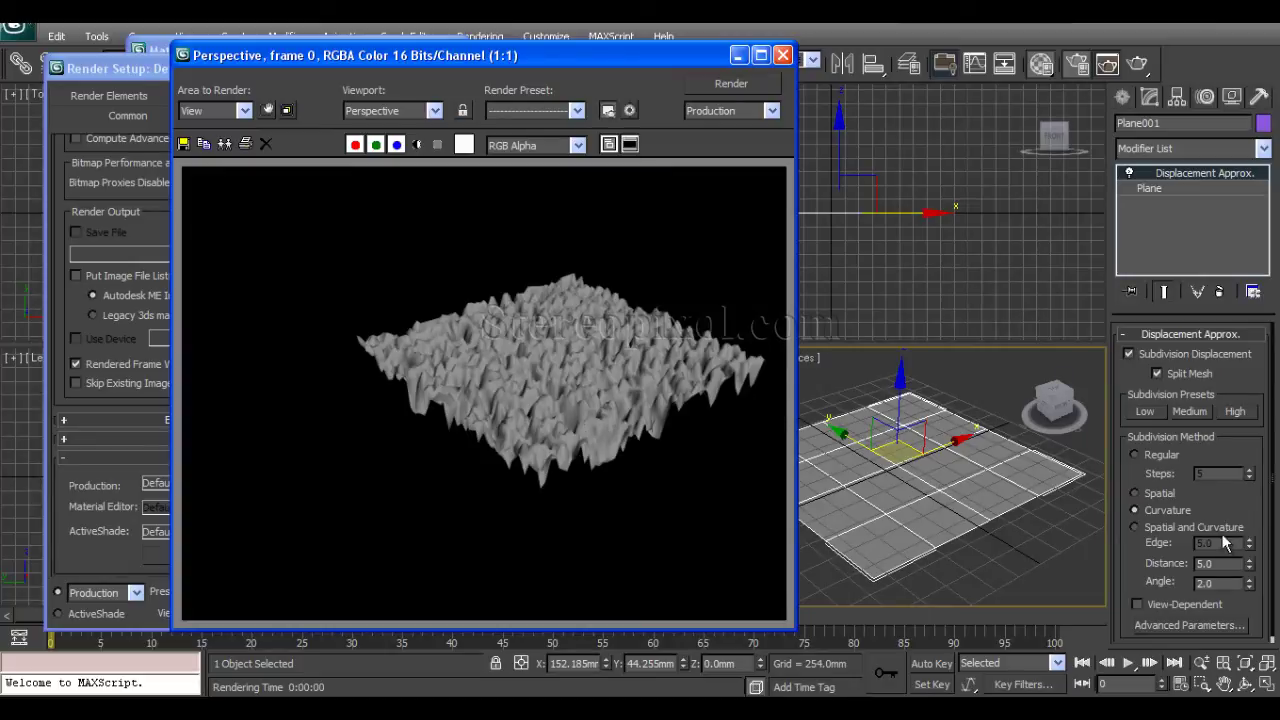
Switch the subdivision method to Spatial and Curvature, render, and re-render with Edge set to 0.0
{"action": "left_click", "coordinate": [1160, 527]}
{"action": "left_click", "coordinate": [729, 84]}
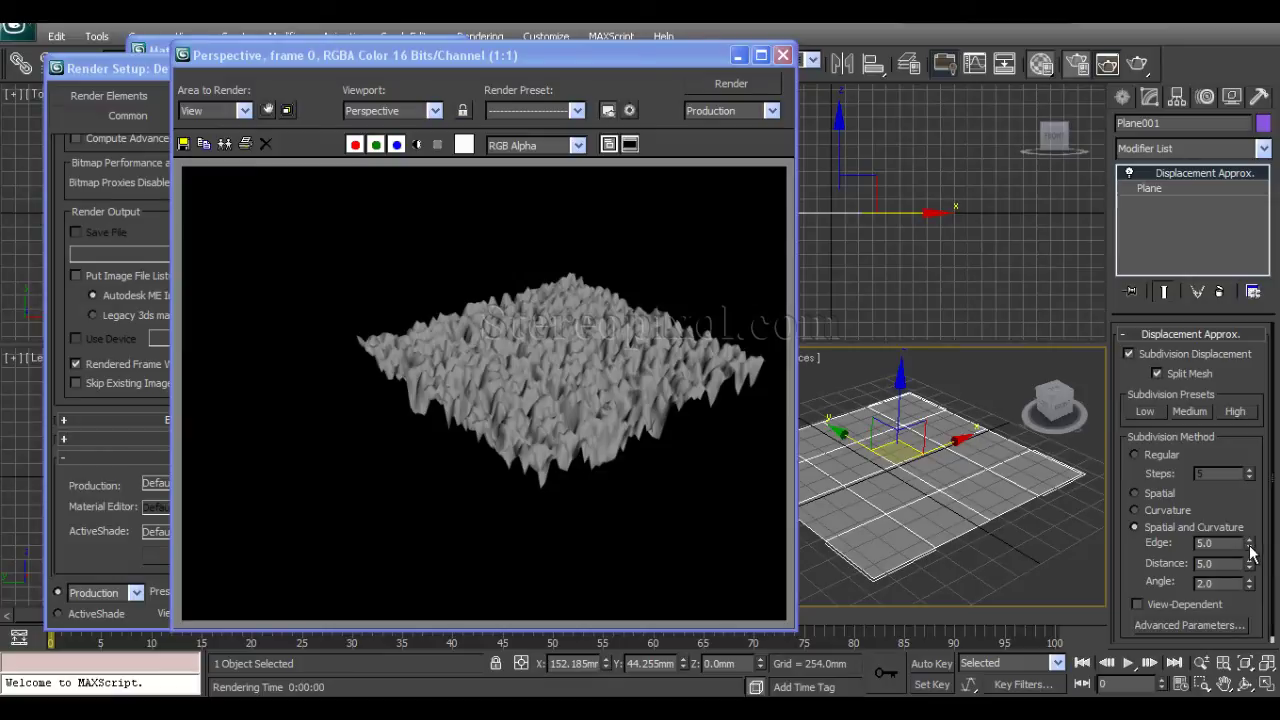
{"action": "left_click", "coordinate": [712, 82]}
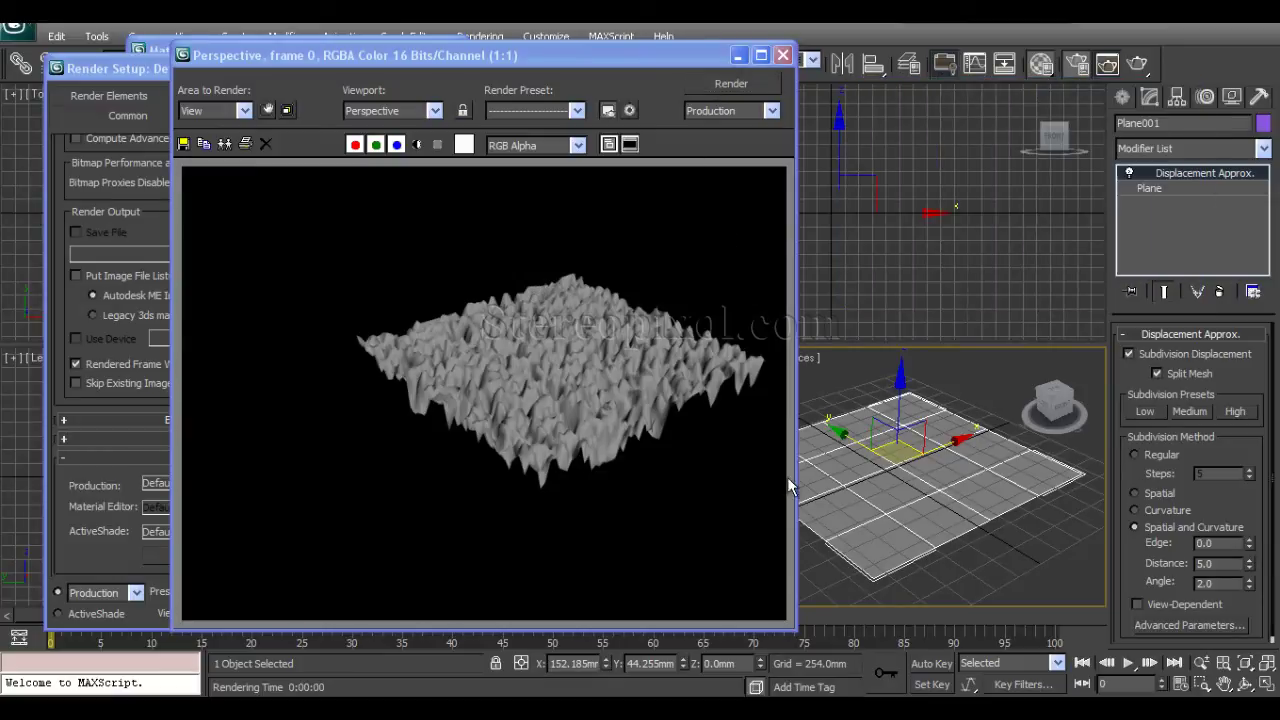
Render the Perspective view with the subdivision Angle set to 0.0 and again with it set to 2.5
{"action": "right_click", "coordinate": [1251, 588]}
{"action": "left_click", "coordinate": [706, 86]}
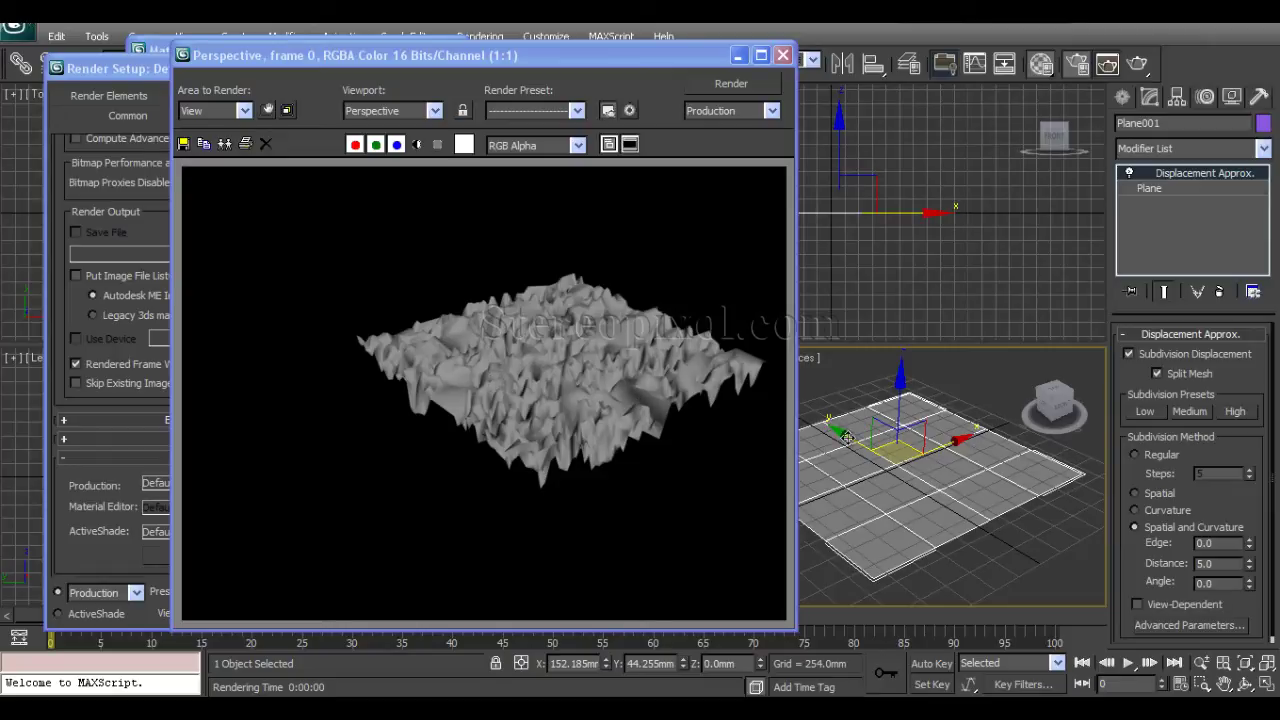
{"action": "left_click", "coordinate": [1248, 579]}
{"action": "left_click", "coordinate": [1248, 586]}
{"action": "left_click_drag", "start_coordinate": [1248, 563], "coordinate": [1248, 553]}
{"action": "left_click", "coordinate": [733, 84]}
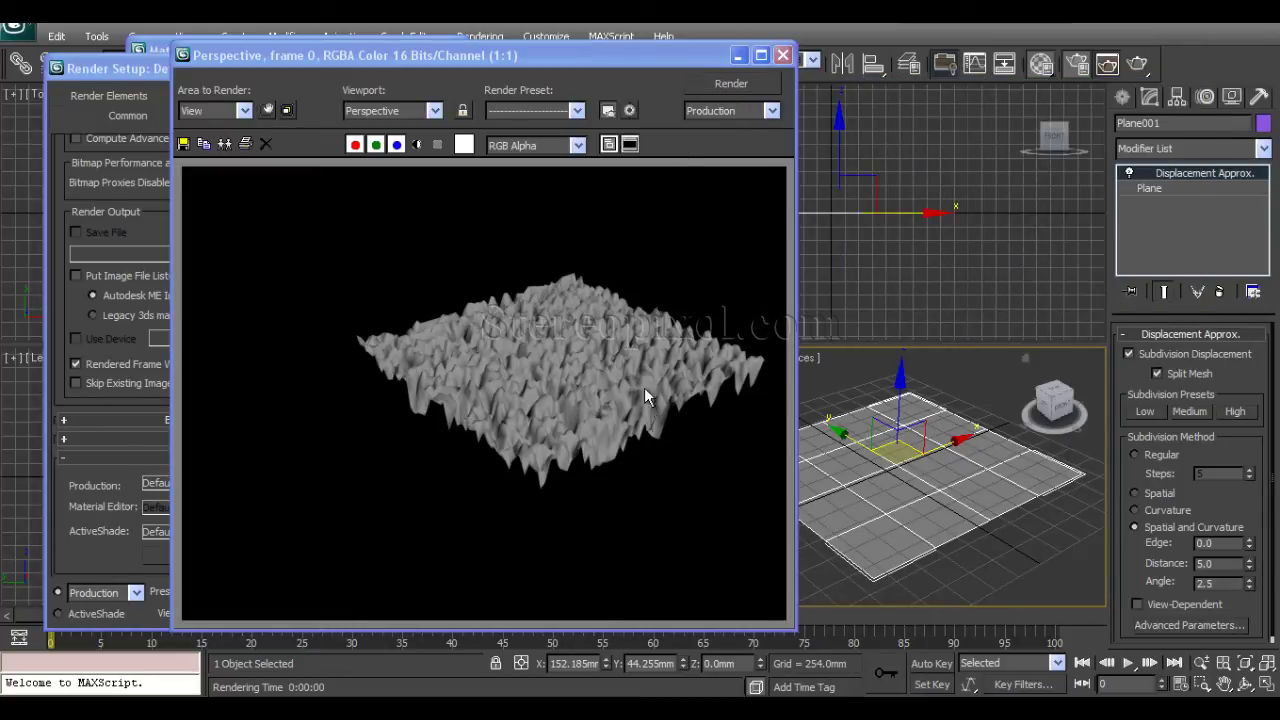
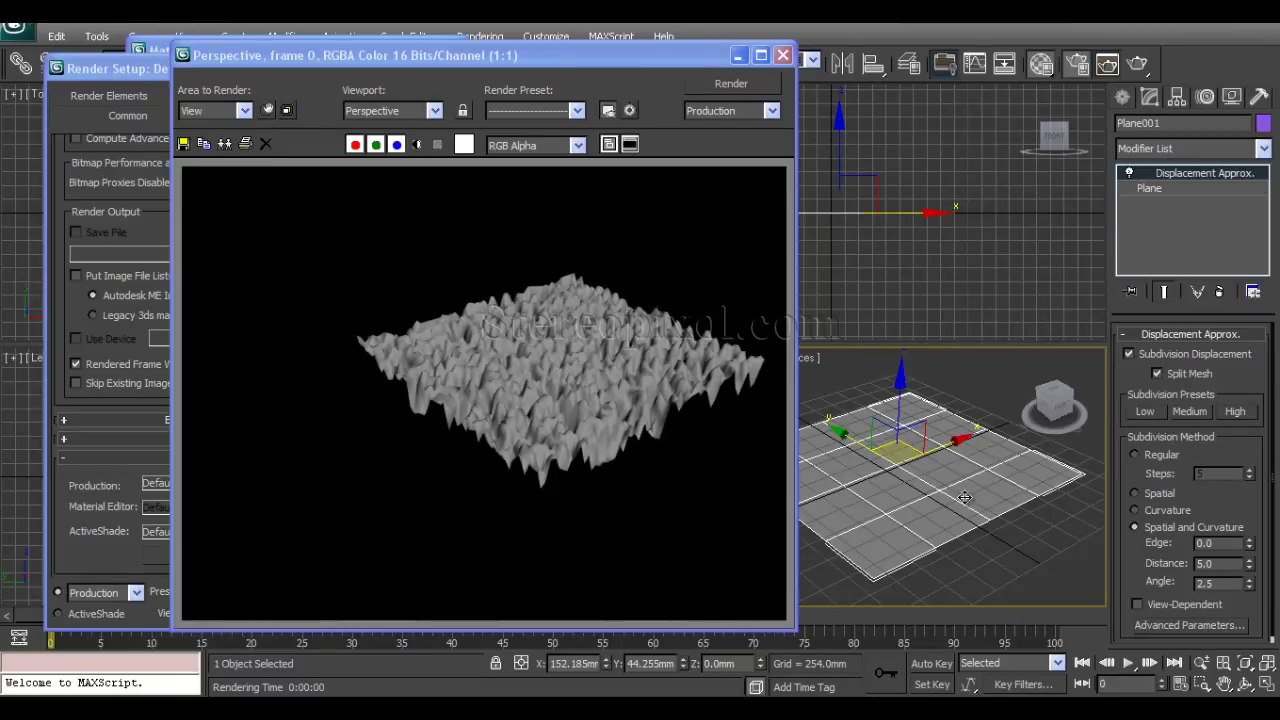
Delete the plane from the scene and put away the rendered frame and Render Setup windows
{"action": "key", "text": "Delete"}
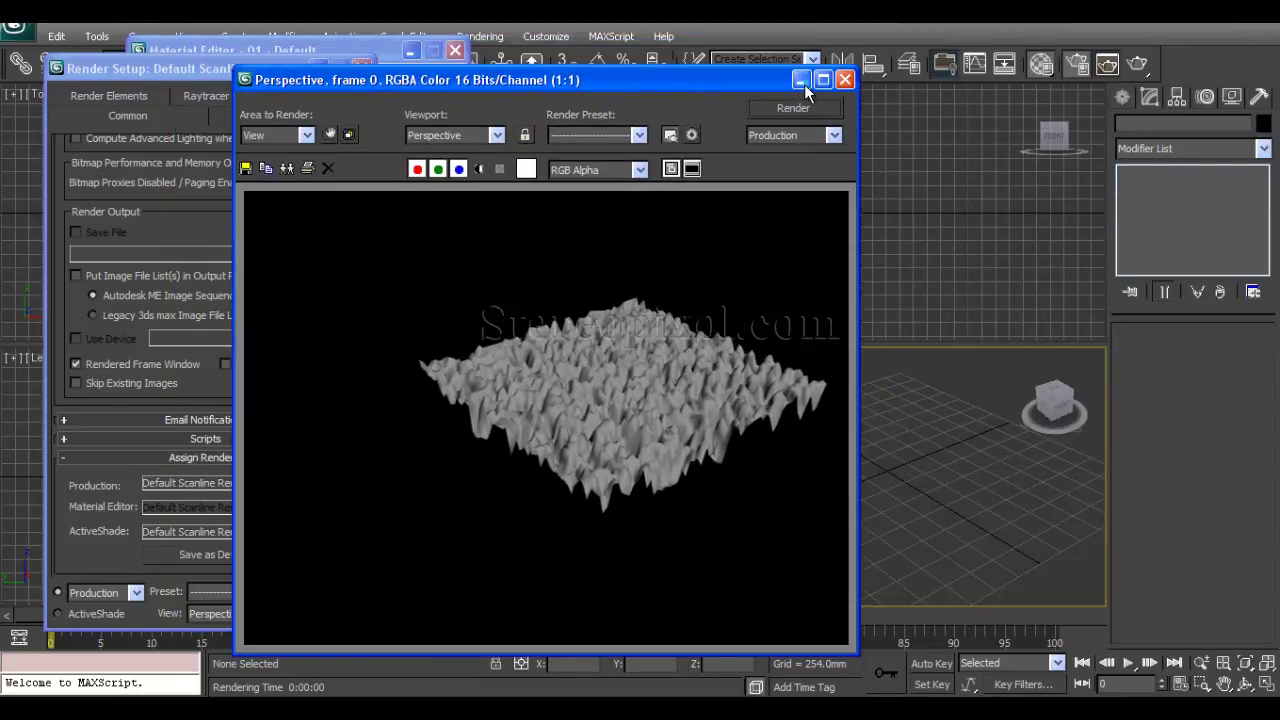
{"action": "left_click", "coordinate": [806, 80]}
{"action": "scroll", "coordinate": [228, 215], "scroll_direction": "up", "scroll_amount": 3}
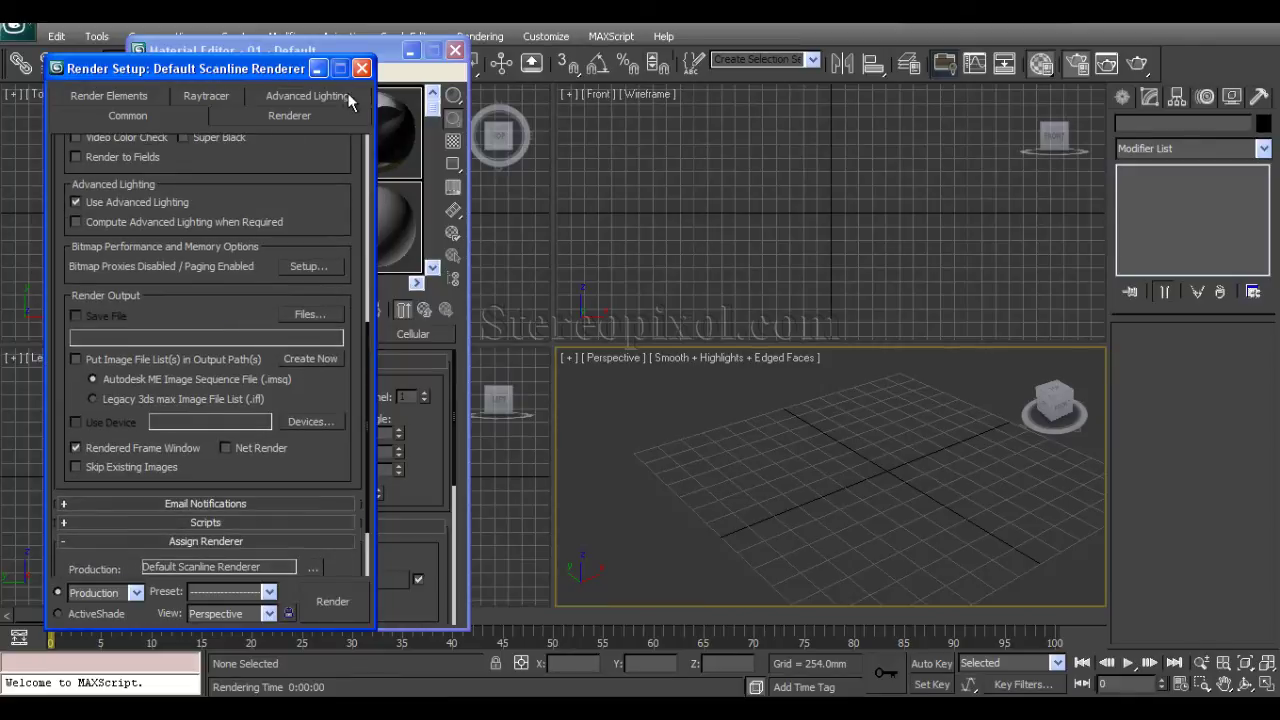
{"action": "left_click", "coordinate": [362, 68]}
Create a box about 1442 mm long, 1445 mm wide and 1124 mm high in the Perspective view
{"action": "left_click", "coordinate": [1122, 96]}
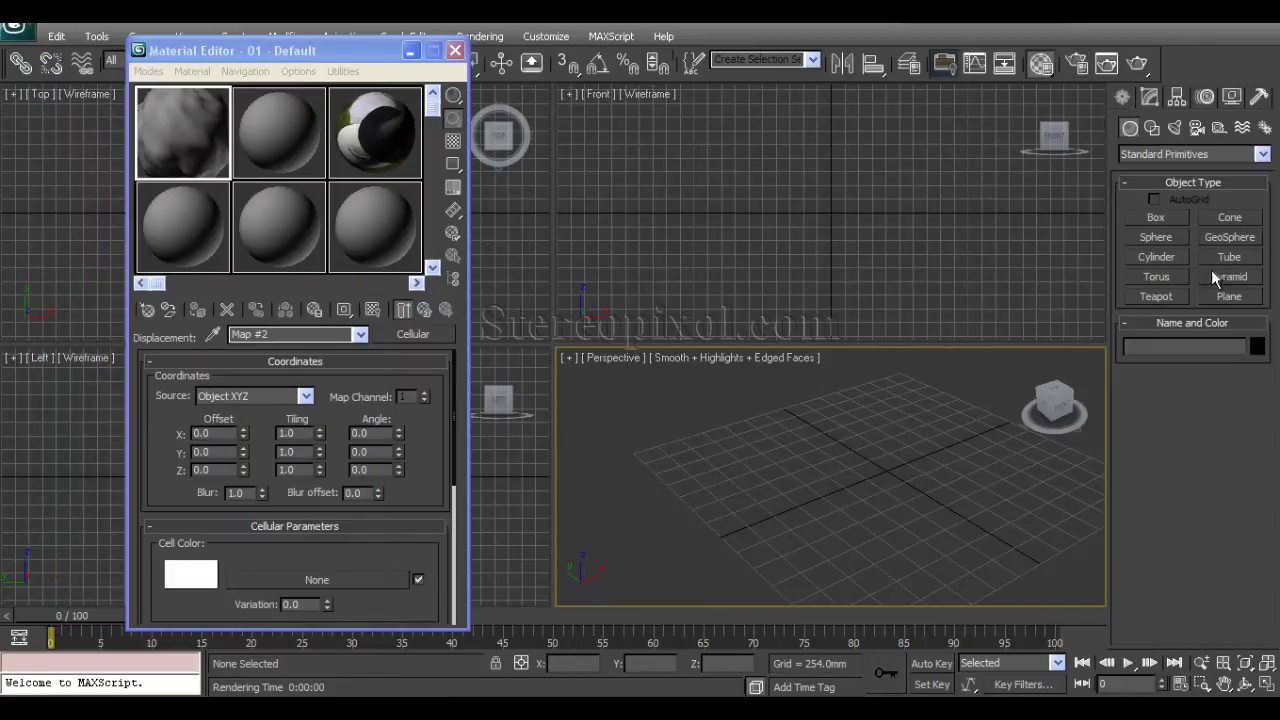
{"action": "left_click_drag", "start_coordinate": [874, 426], "coordinate": [851, 537]}
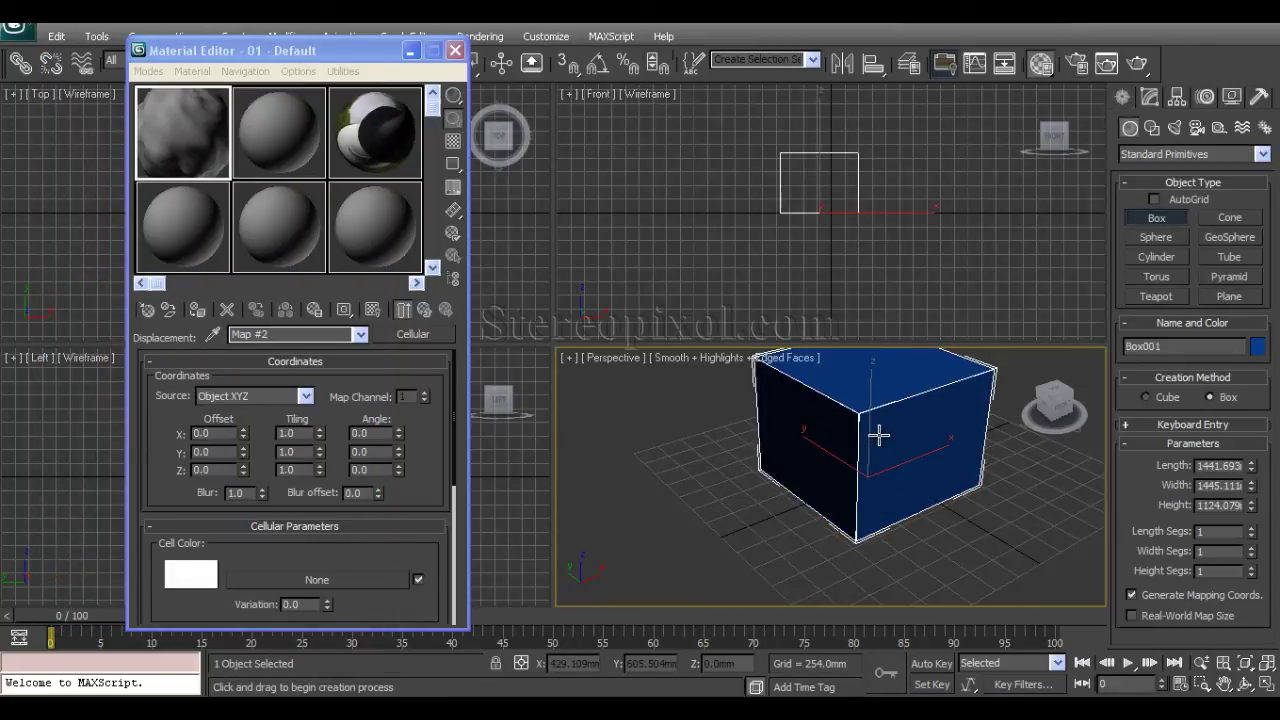
{"action": "left_click", "coordinate": [880, 434]}
{"action": "right_click", "coordinate": [897, 531]}
{"action": "middle_click_drag", "start_coordinate": [825, 539], "coordinate": [869, 541], "text": "alt"}
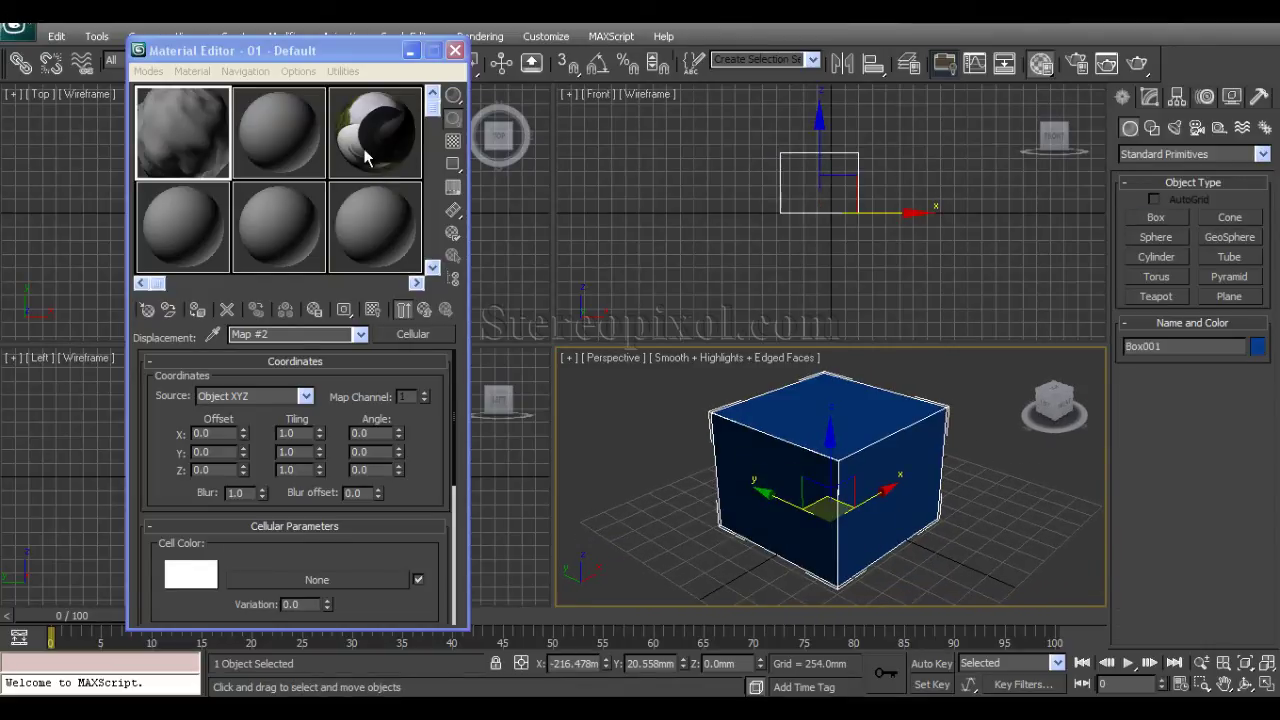
Assign the bitmap-textured 03 - Default material to the box and render the Perspective view
{"action": "left_click_drag", "start_coordinate": [366, 157], "coordinate": [848, 480]}
{"action": "left_click", "coordinate": [1137, 63]}
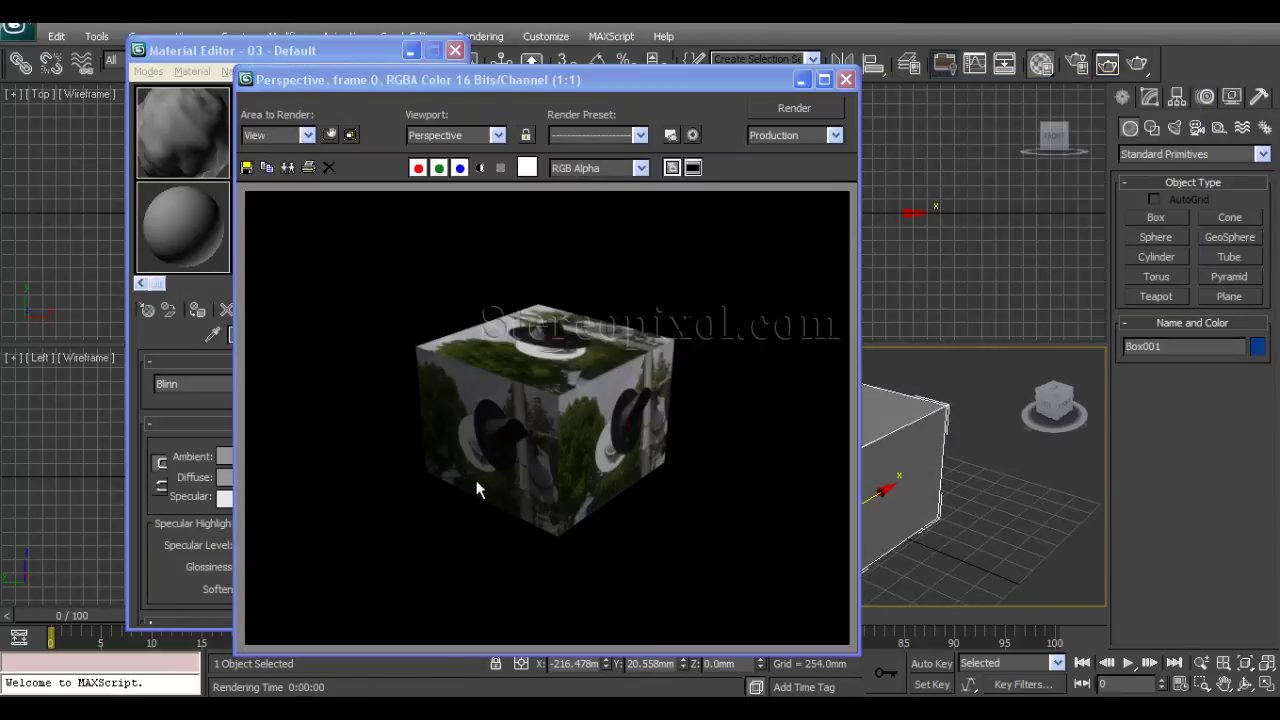
{"action": "left_click", "coordinate": [846, 79]}
Add a Cellular map to the Displacement channel of the 03 - Default material and re-render the box
{"action": "left_click", "coordinate": [370, 150]}
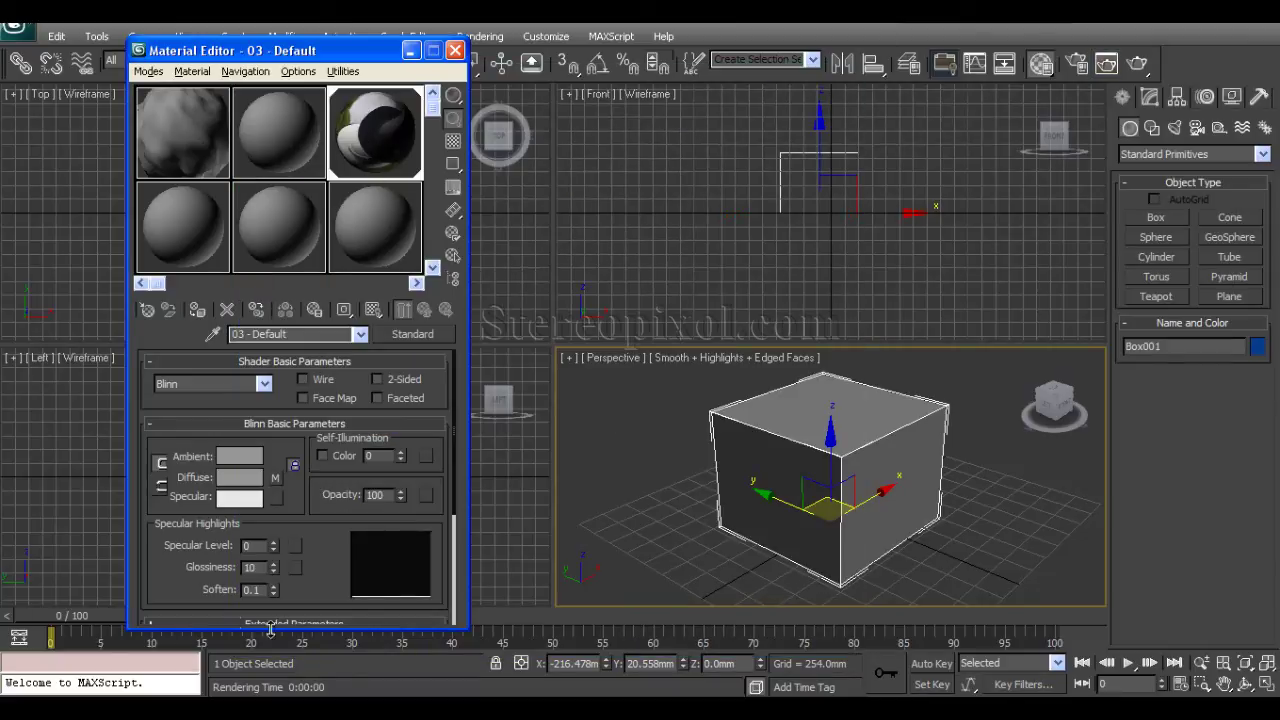
{"action": "scroll", "coordinate": [343, 467], "scroll_direction": "down", "scroll_amount": 1}
{"action": "scroll", "coordinate": [343, 467], "scroll_direction": "down", "scroll_amount": 5}
{"action": "left_click", "coordinate": [306, 488]}
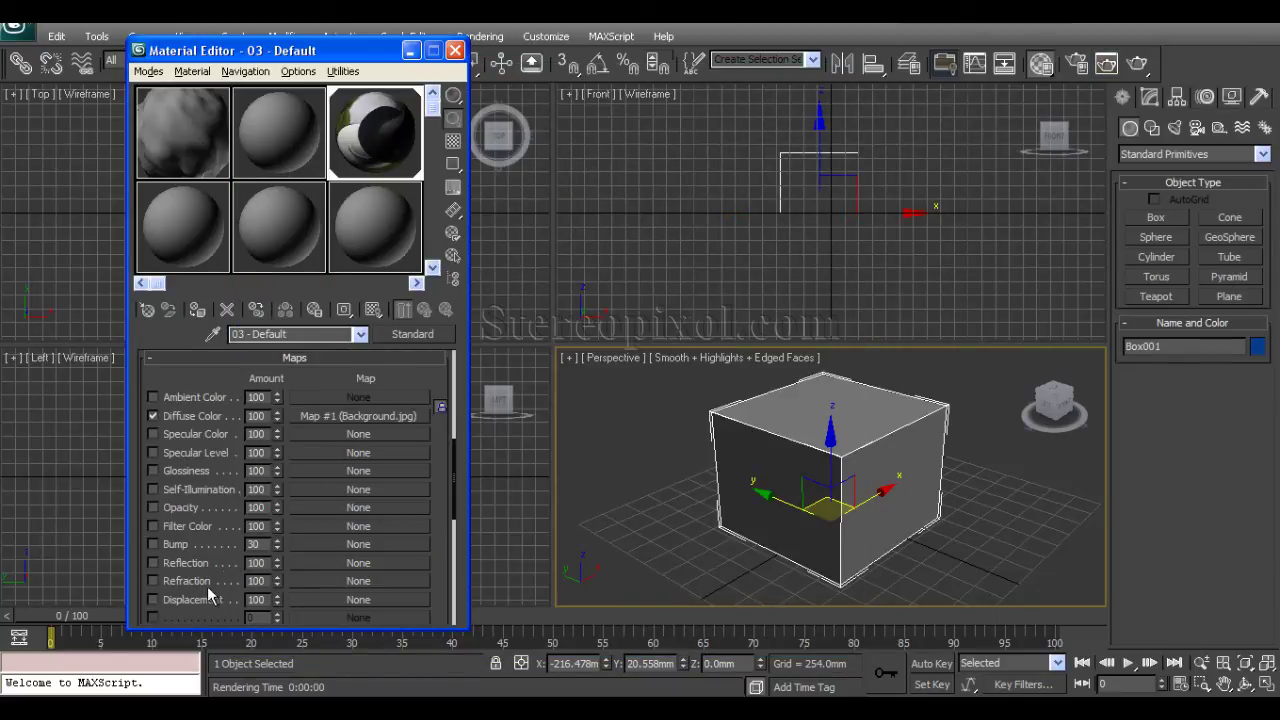
{"action": "left_click", "coordinate": [337, 600]}
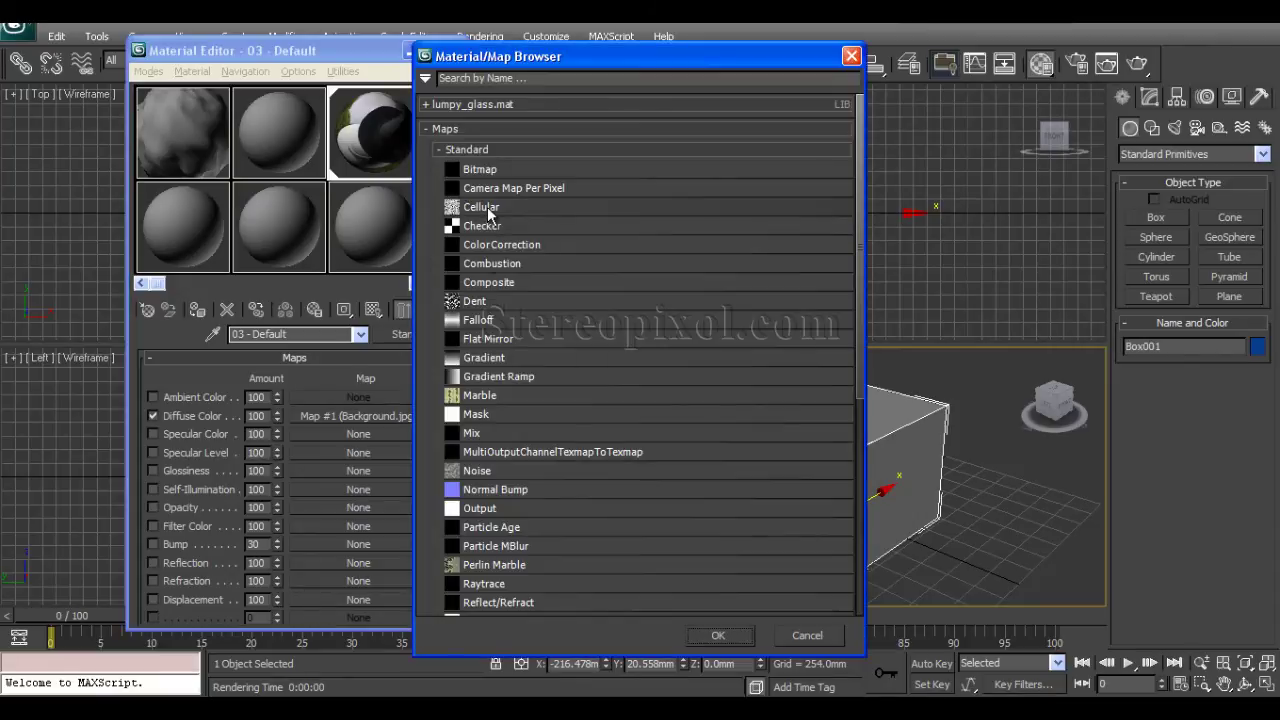
{"action": "double_click", "coordinate": [482, 207]}
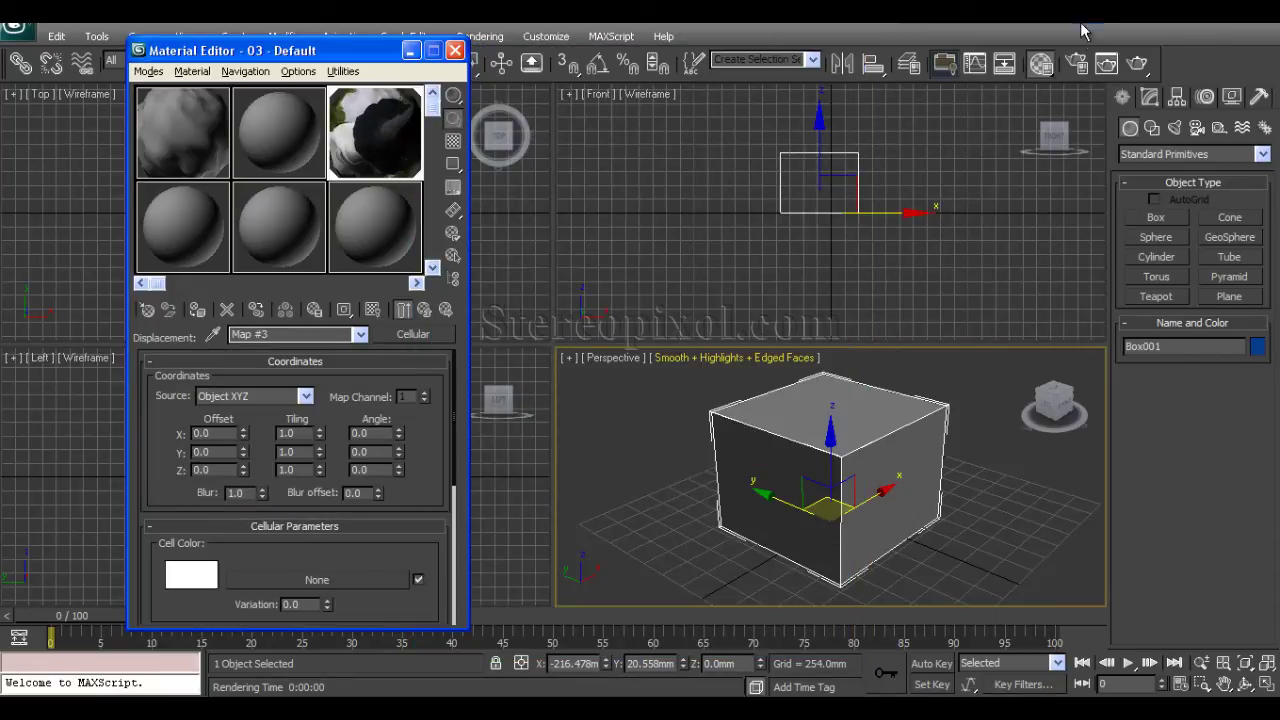
{"action": "left_click", "coordinate": [1138, 64]}
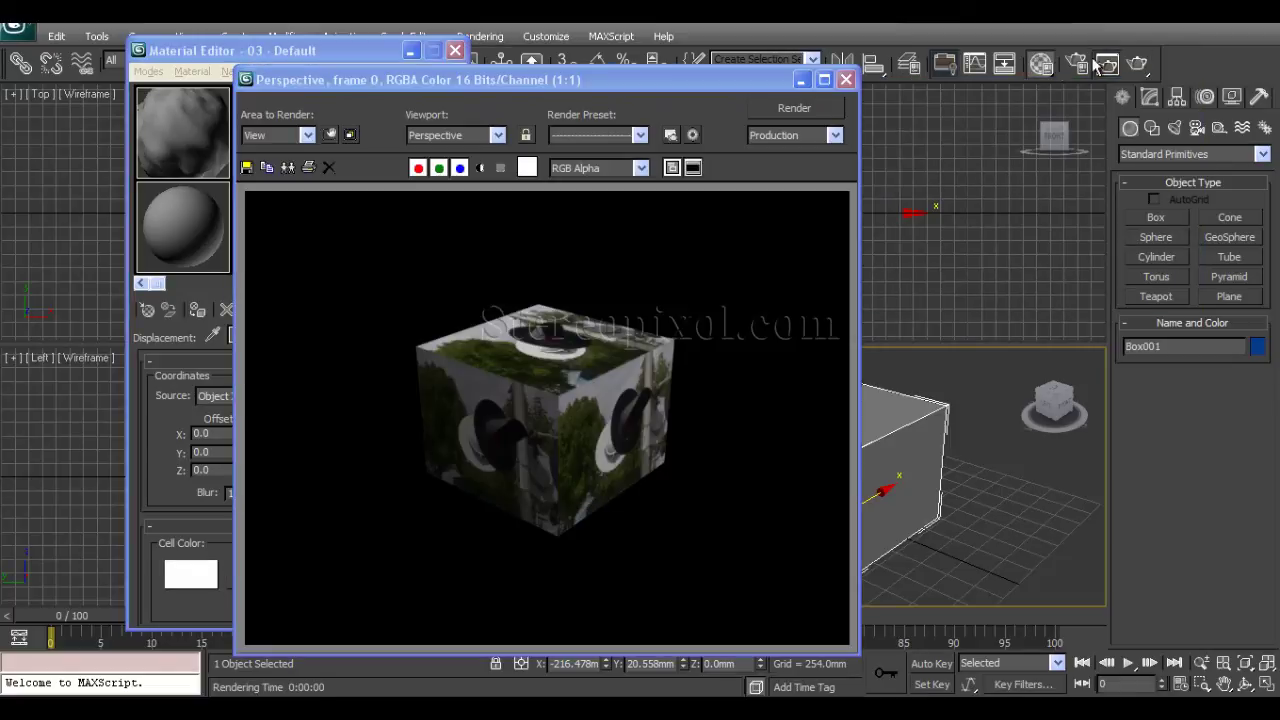
{"action": "left_click", "coordinate": [848, 77]}
Apply the Disp Approx modifier to the box
{"action": "left_click", "coordinate": [1149, 96]}
{"action": "left_click", "coordinate": [1182, 150]}
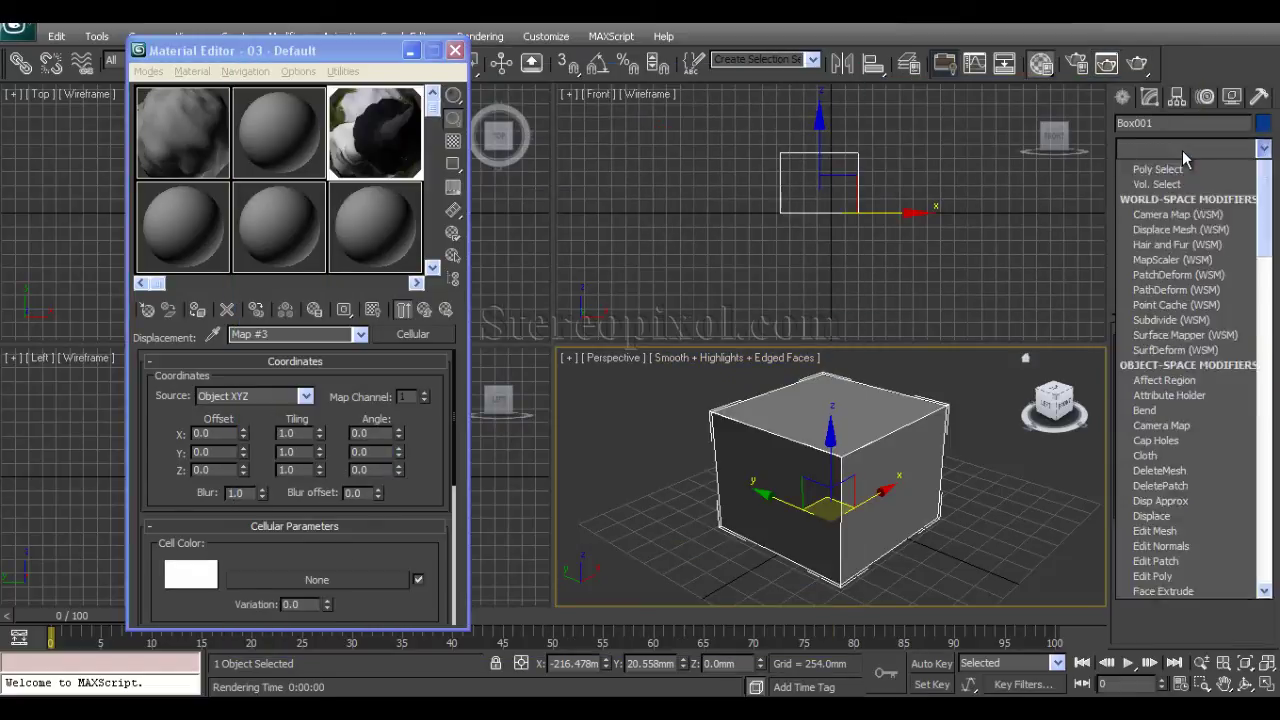
{"action": "key", "text": "d"}
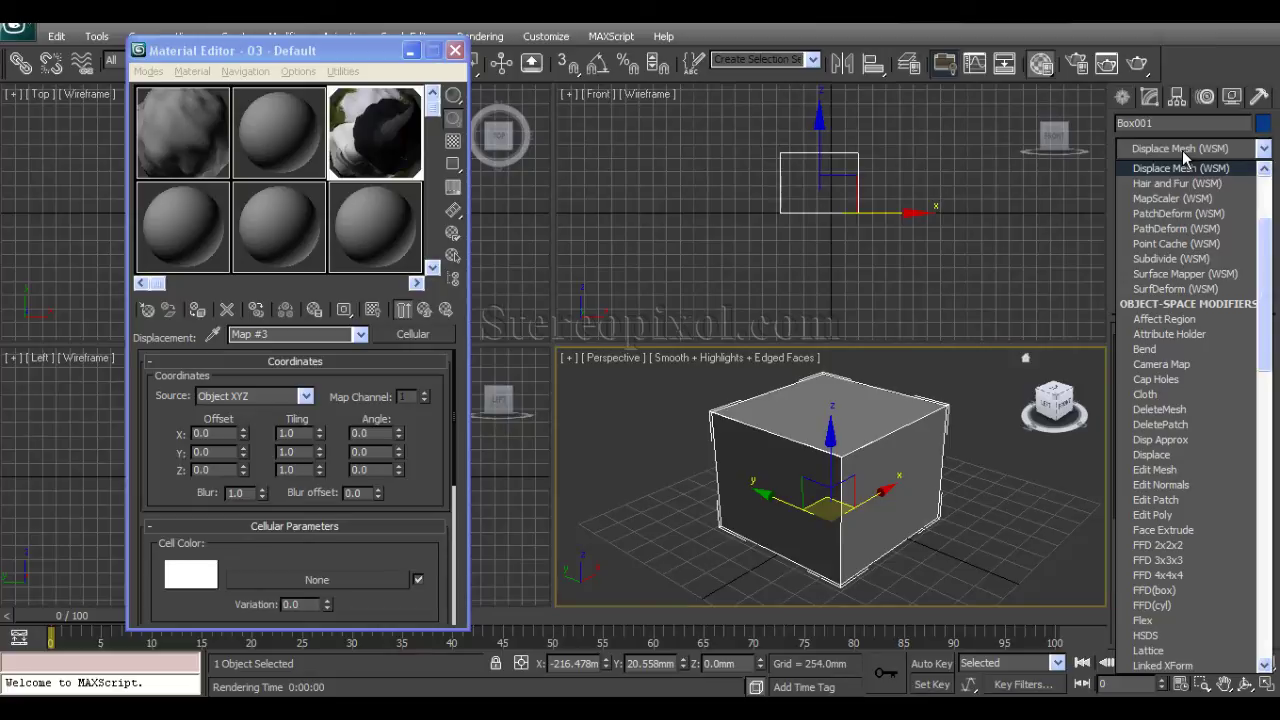
{"action": "key", "text": "d"}
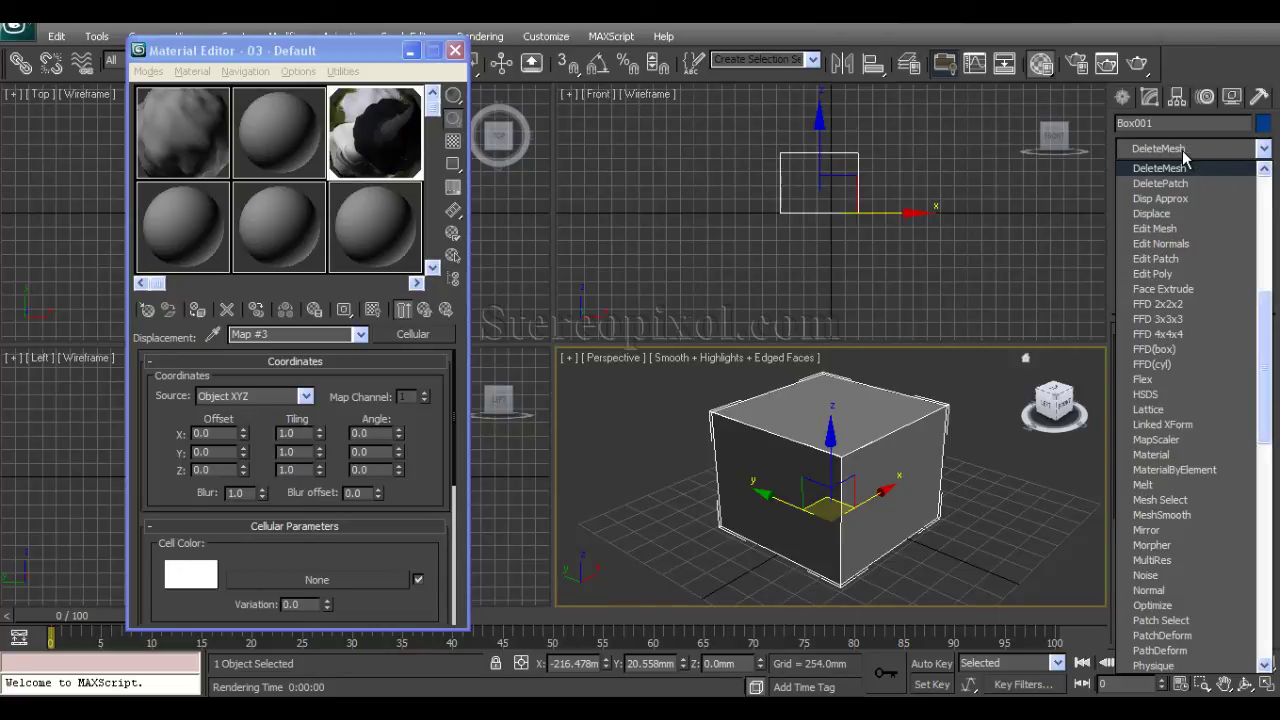
{"action": "key", "text": "d"}
{"action": "left_click", "coordinate": [1170, 183]}
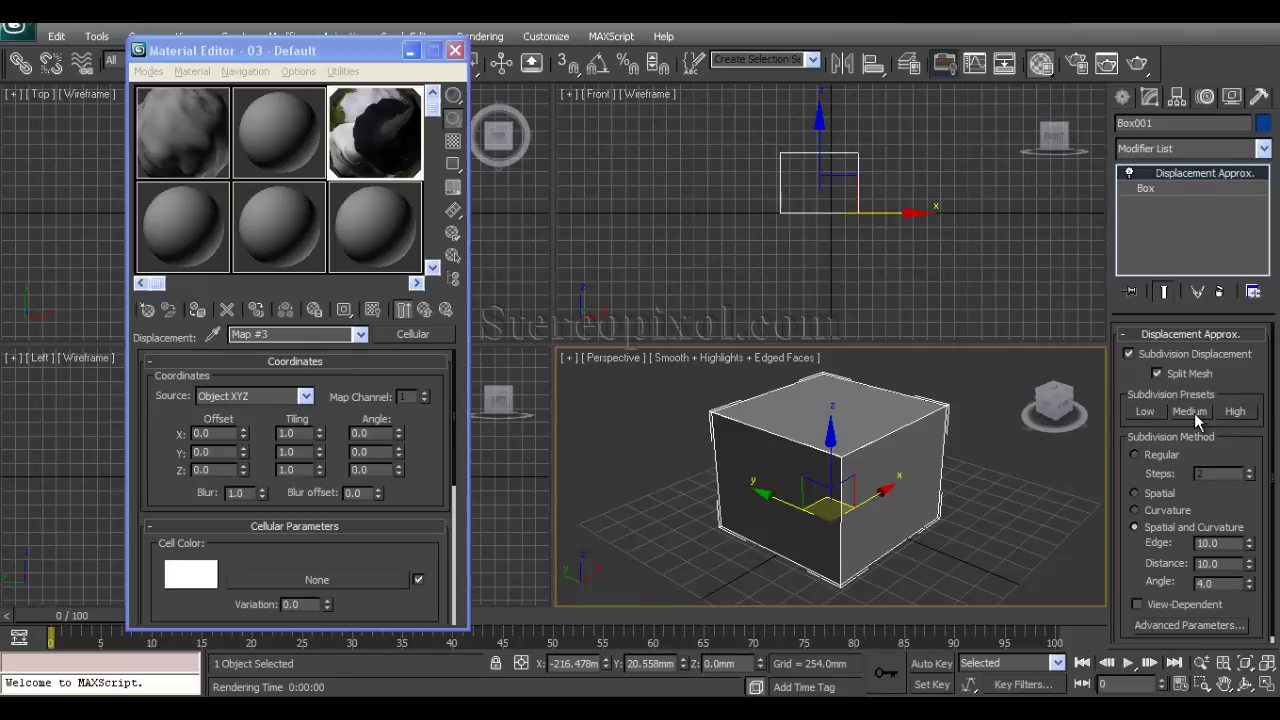
Set the box's Displacement Approx. to the High preset with the Regular subdivision method, and render the Perspective view
{"action": "left_click", "coordinate": [1236, 412]}
{"action": "left_click", "coordinate": [1155, 462]}
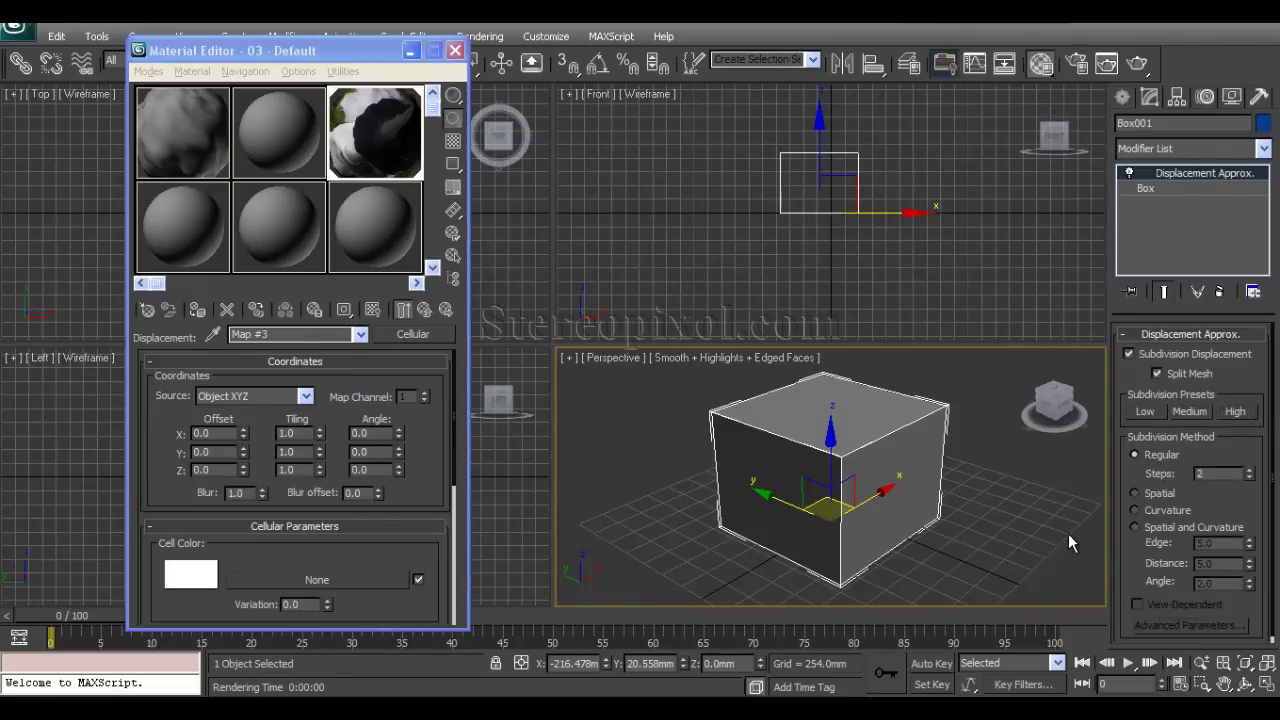
{"action": "left_click", "coordinate": [1137, 63]}
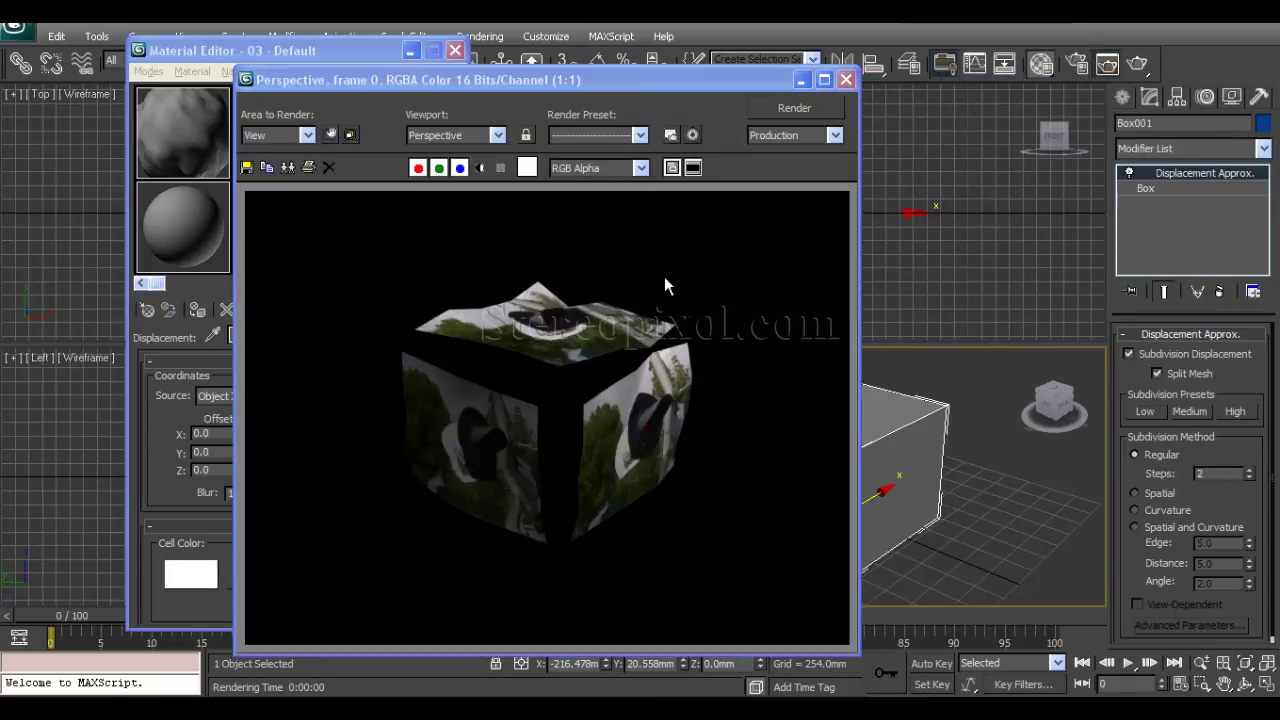
Set the Regular subdivision Steps to 4 and re-render the box
{"action": "left_click_drag", "start_coordinate": [1214, 474], "coordinate": [1140, 473]}
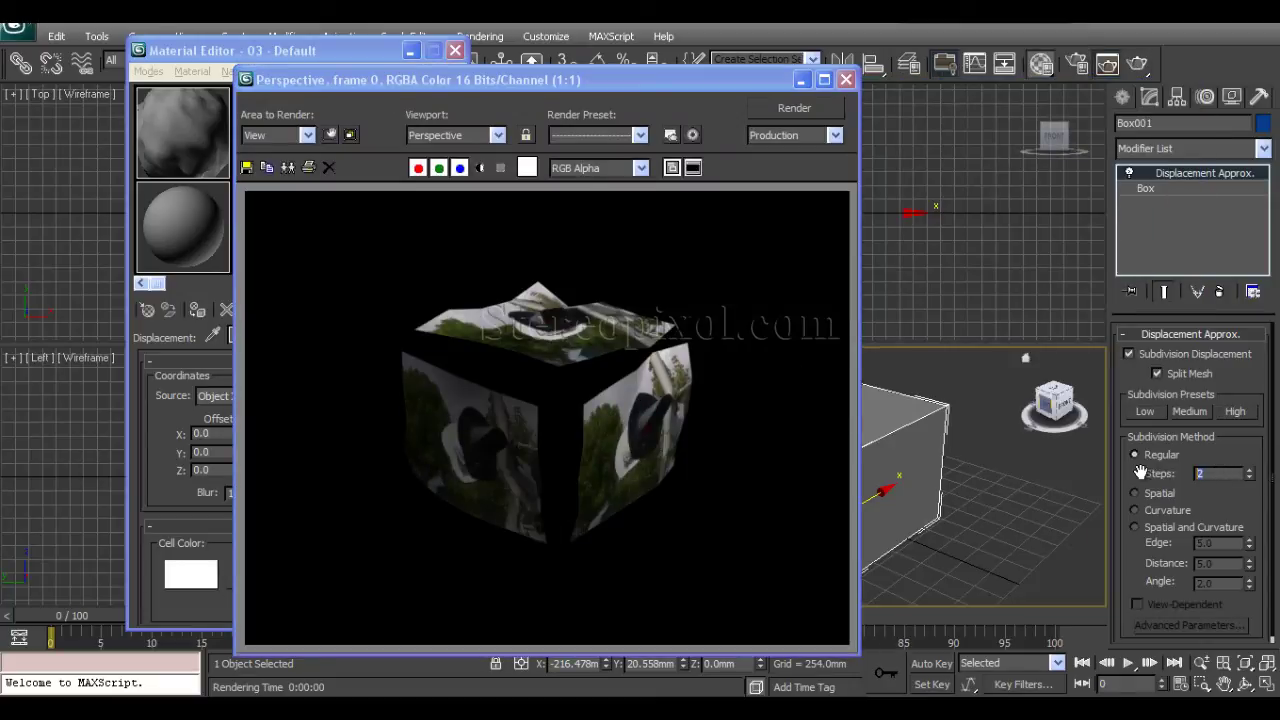
{"action": "type", "text": "4"}
{"action": "key", "text": "Return"}
{"action": "left_click", "coordinate": [793, 108]}
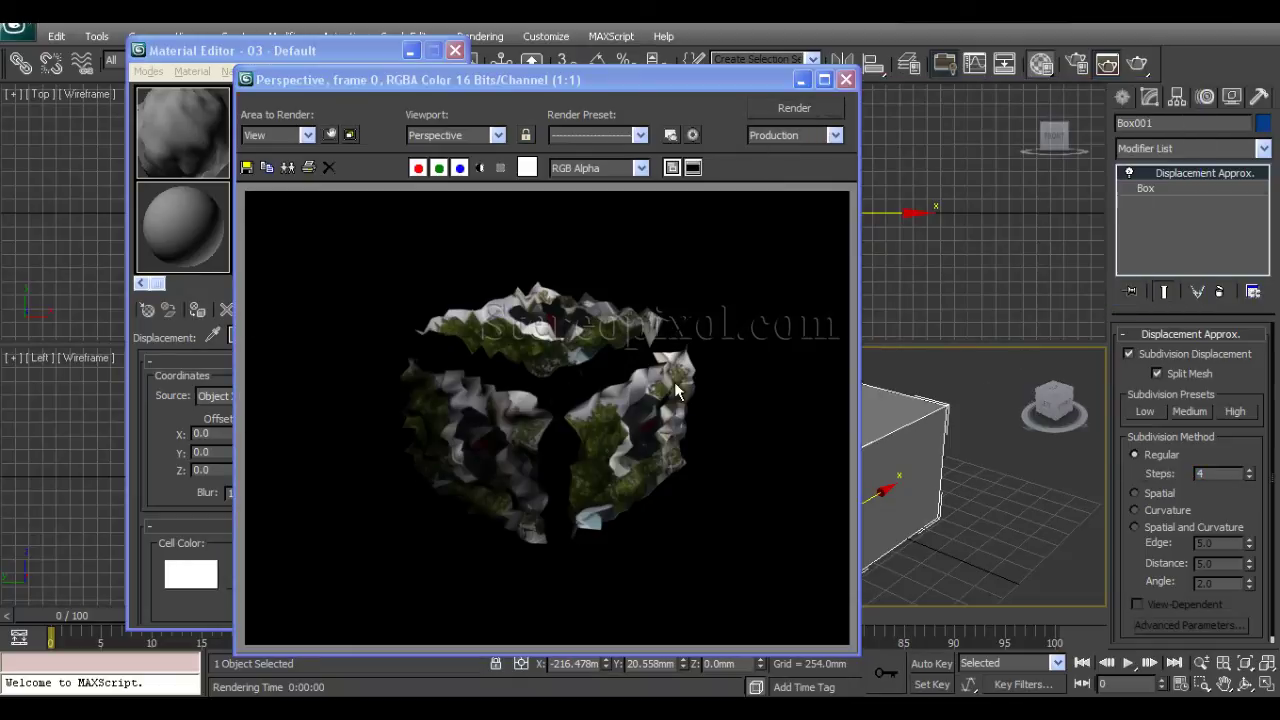
Orbit the Perspective view to another side of the box and render it with Force 2-Sided enabled in Render Setup
{"action": "left_click_drag", "start_coordinate": [688, 90], "coordinate": [491, 87]}
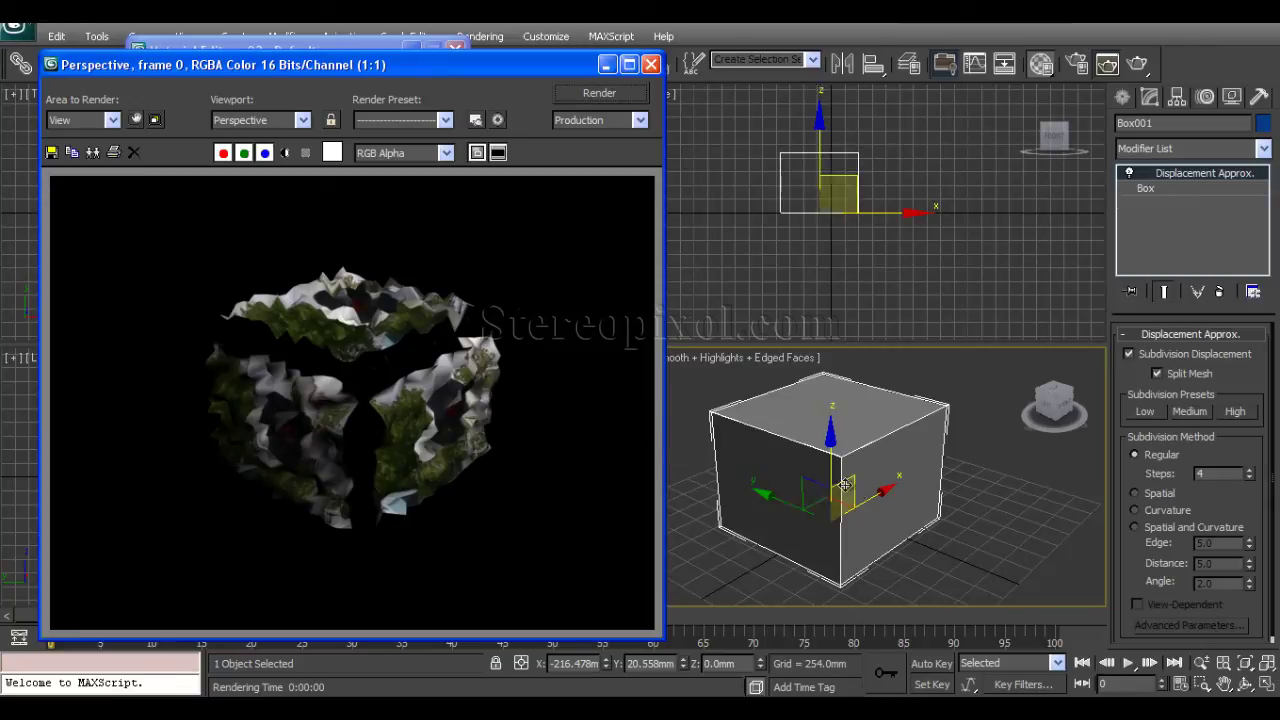
{"action": "middle_click_drag", "start_coordinate": [862, 480], "coordinate": [960, 476], "text": "alt"}
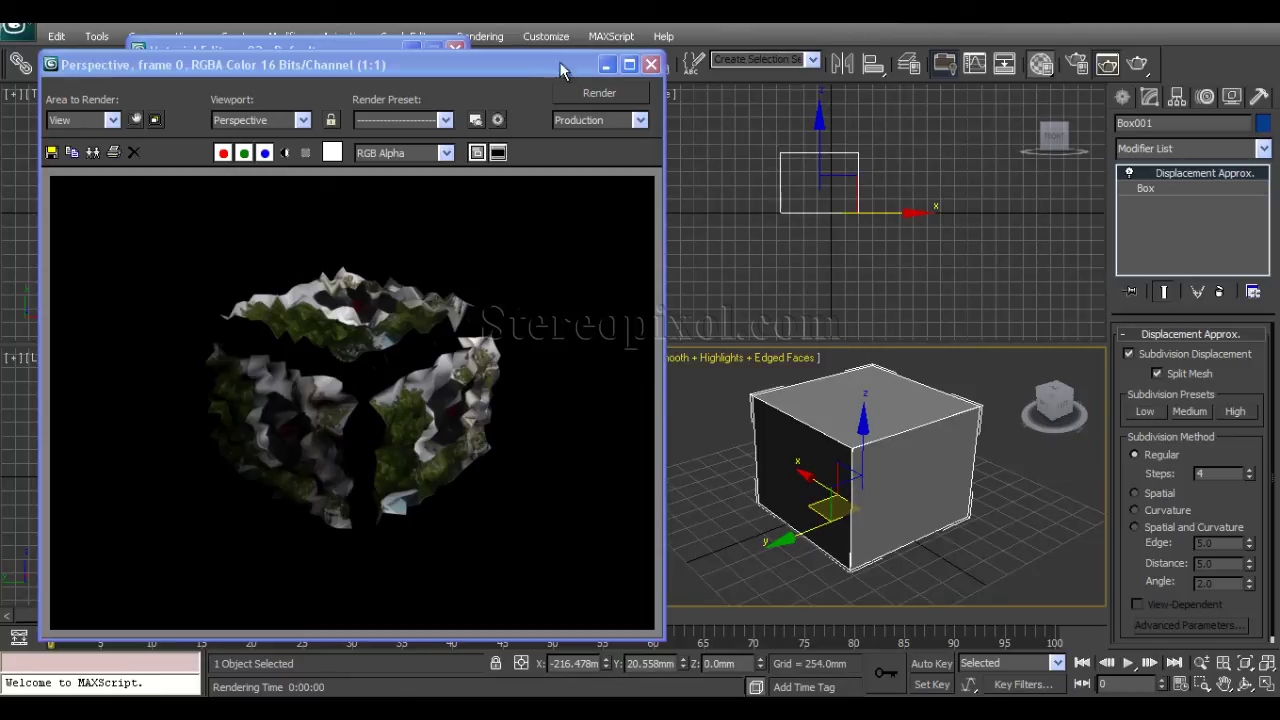
{"action": "left_click_drag", "start_coordinate": [558, 65], "coordinate": [1015, 67]}
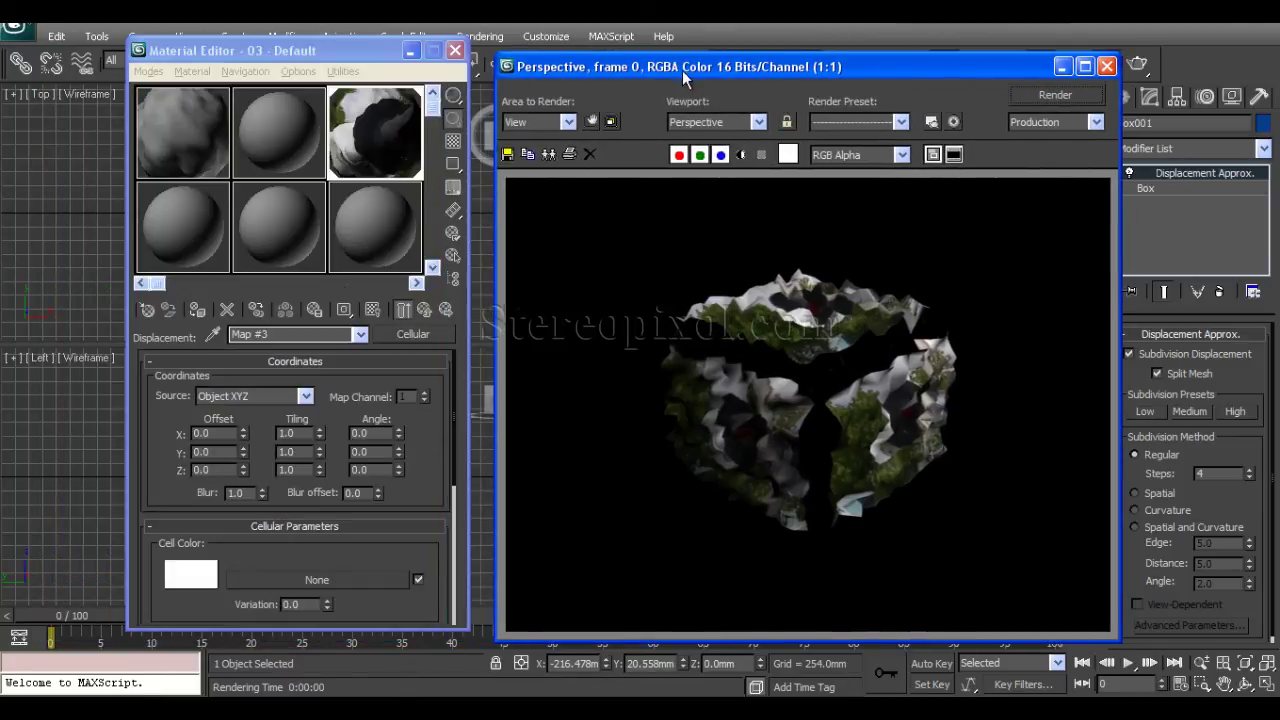
{"action": "left_click_drag", "start_coordinate": [688, 67], "coordinate": [448, 72]}
{"action": "left_click", "coordinate": [1083, 62]}
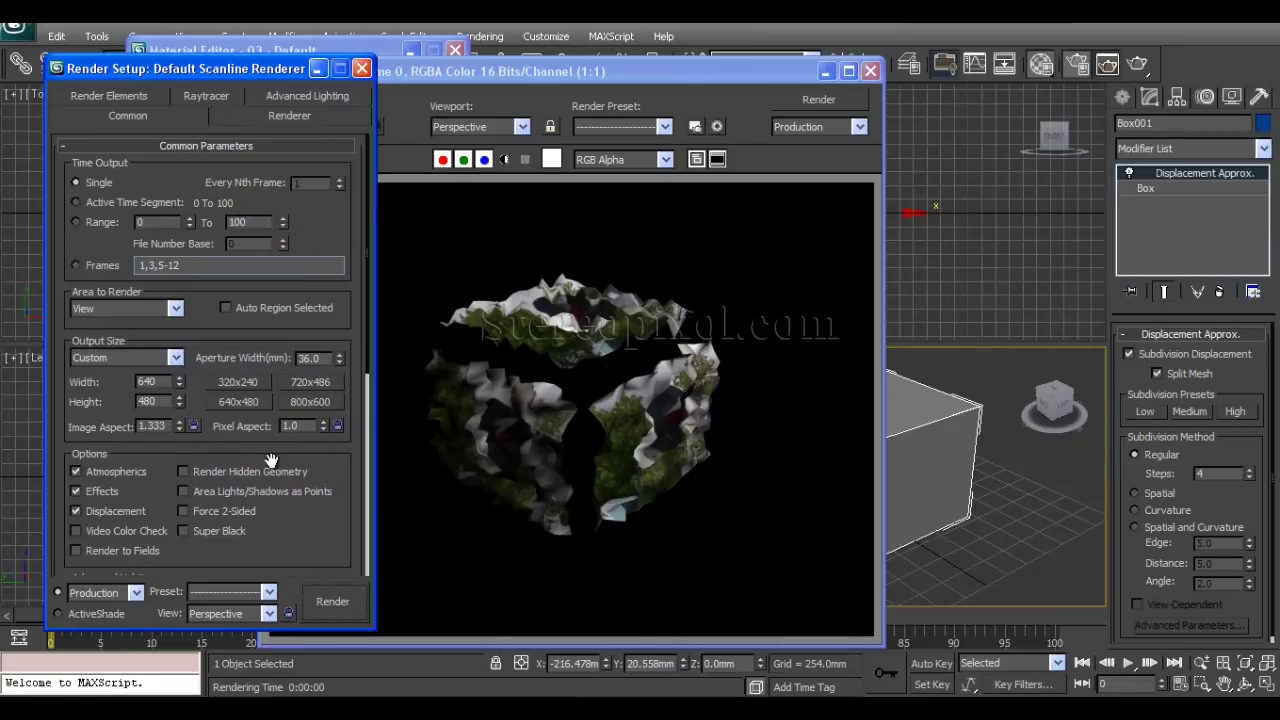
{"action": "left_click", "coordinate": [228, 511]}
{"action": "left_click", "coordinate": [332, 601]}
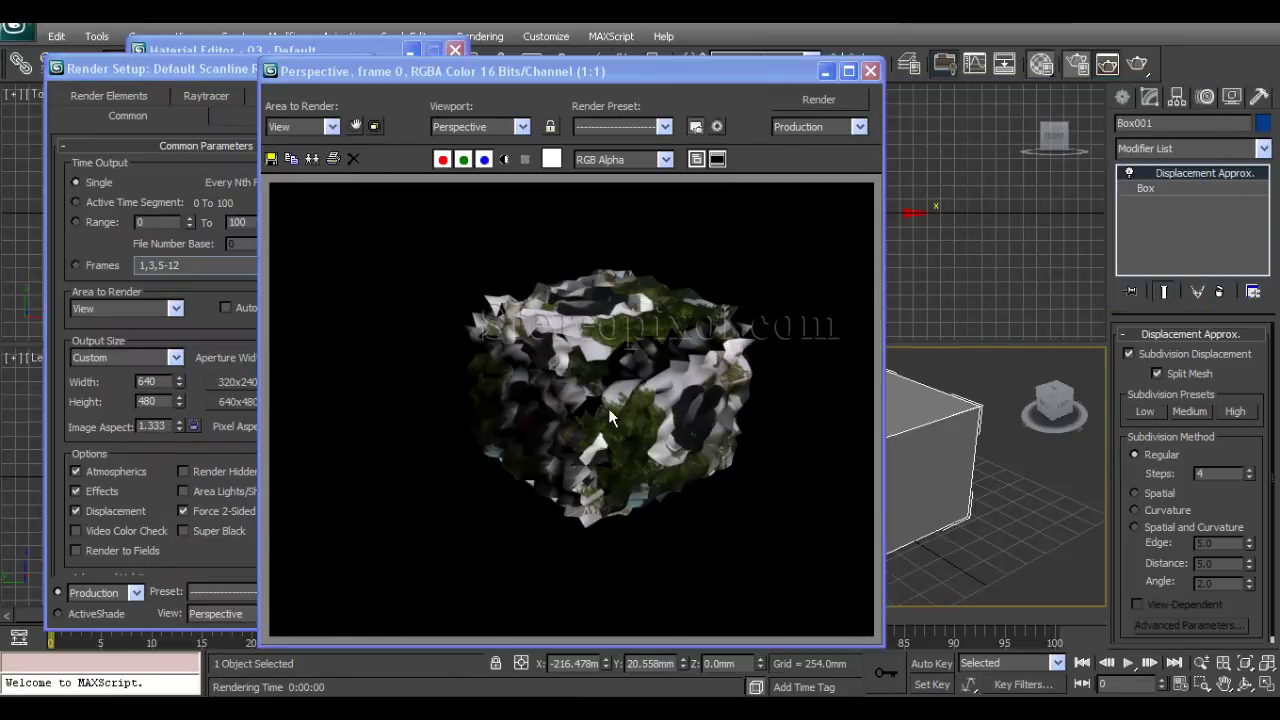
Disable Force 2-Sided and re-render the box, moving the rendered frame clear of the Displacement Approx. settings
{"action": "left_click", "coordinate": [870, 71]}
{"action": "left_click", "coordinate": [240, 512]}
{"action": "left_click", "coordinate": [332, 601]}
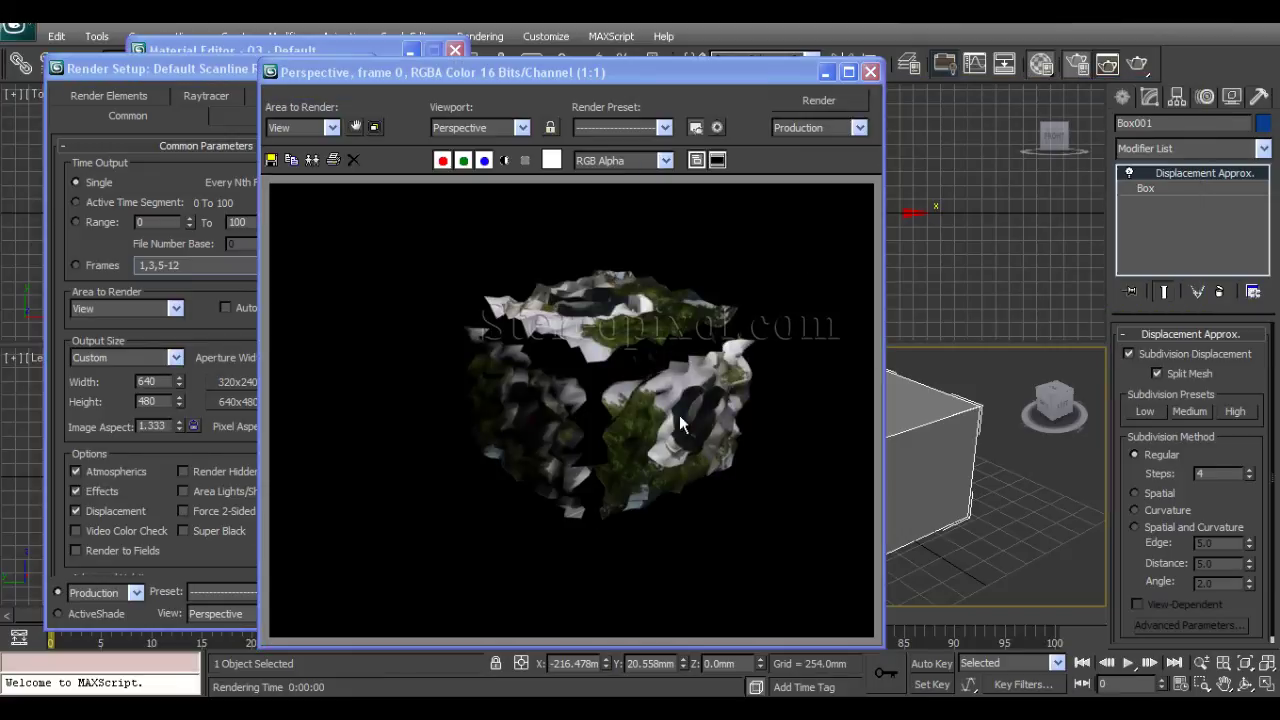
{"action": "left_click_drag", "start_coordinate": [765, 70], "coordinate": [609, 49]}
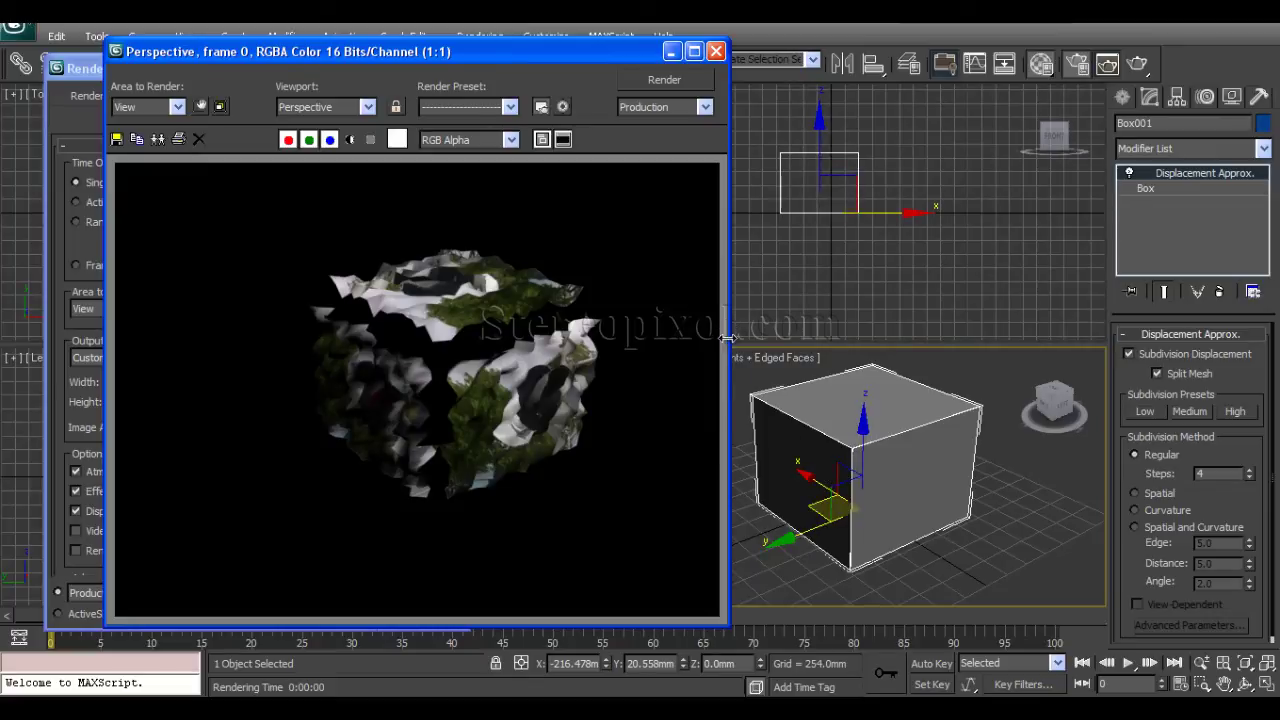
{"action": "left_click_drag", "start_coordinate": [477, 51], "coordinate": [703, 85]}
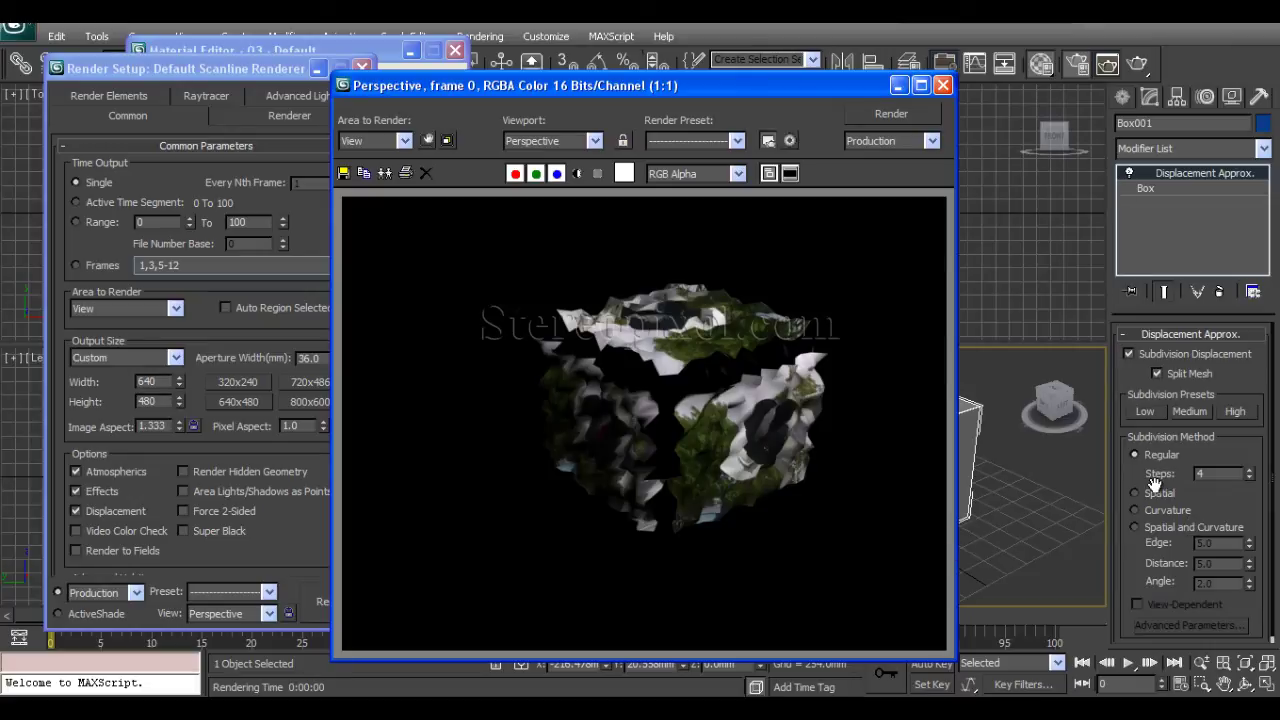
Re-render the box with Split Mesh turned off, and render it once more with Split Mesh back on
{"action": "left_click", "coordinate": [1157, 373]}
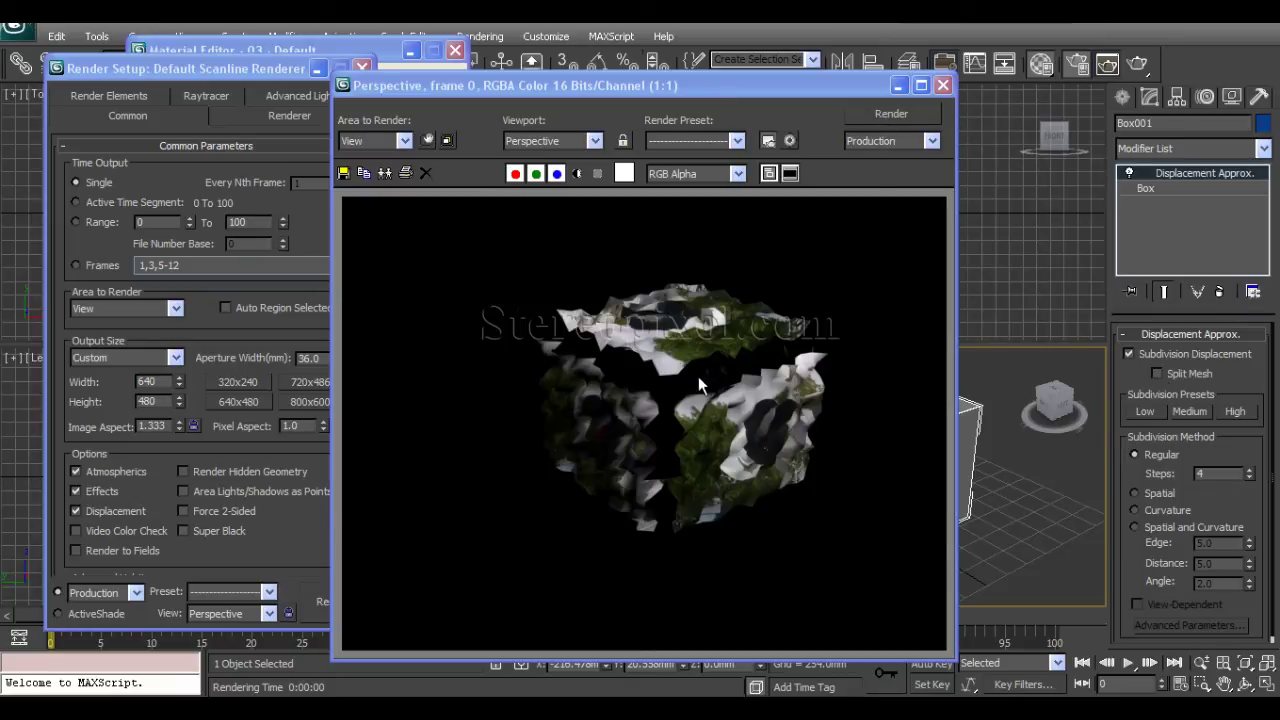
{"action": "left_click", "coordinate": [875, 113]}
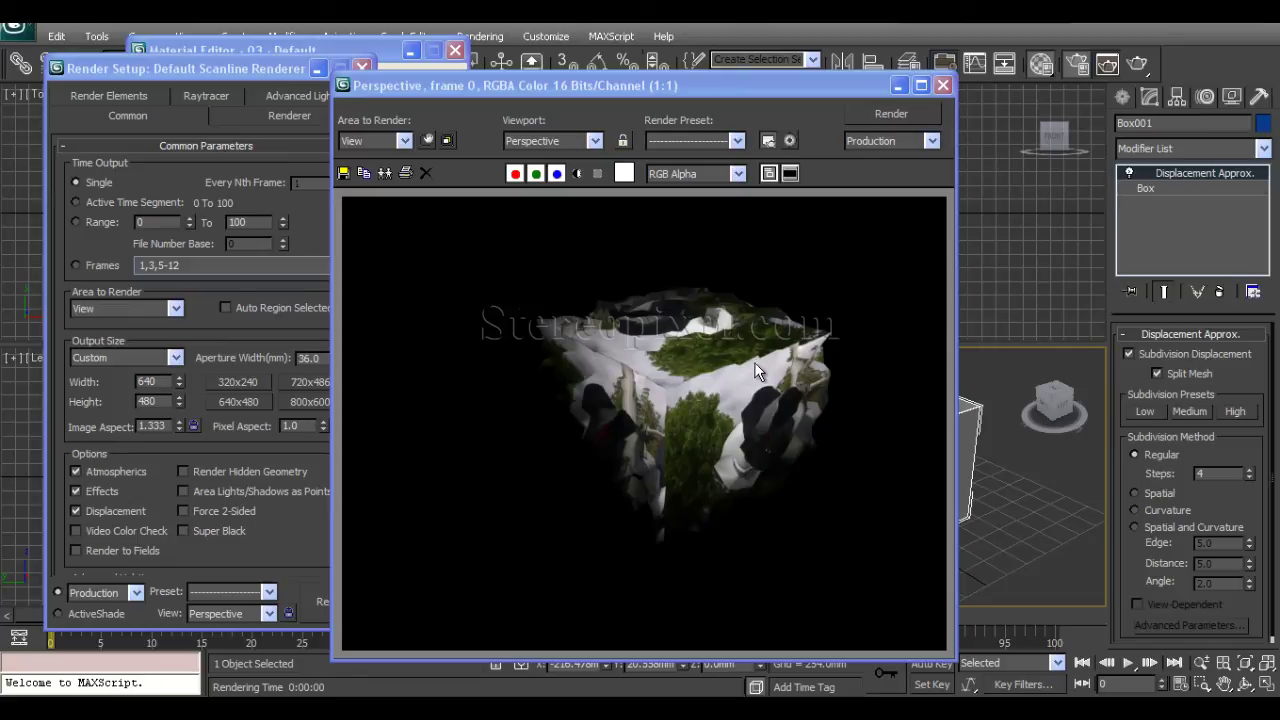
{"action": "left_click", "coordinate": [890, 114]}
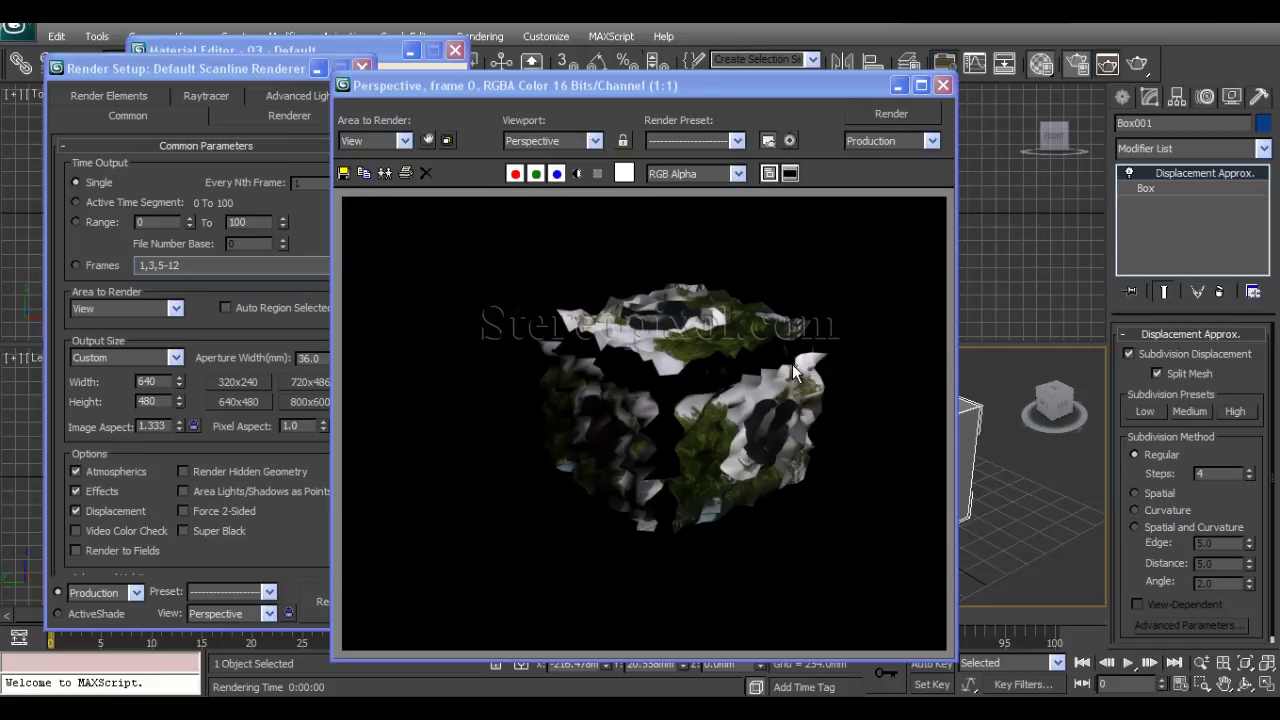
Render the box without Split Mesh again, restore the Split Mesh option and move the rendered frame beside Render Setup
{"action": "left_click", "coordinate": [1157, 373]}
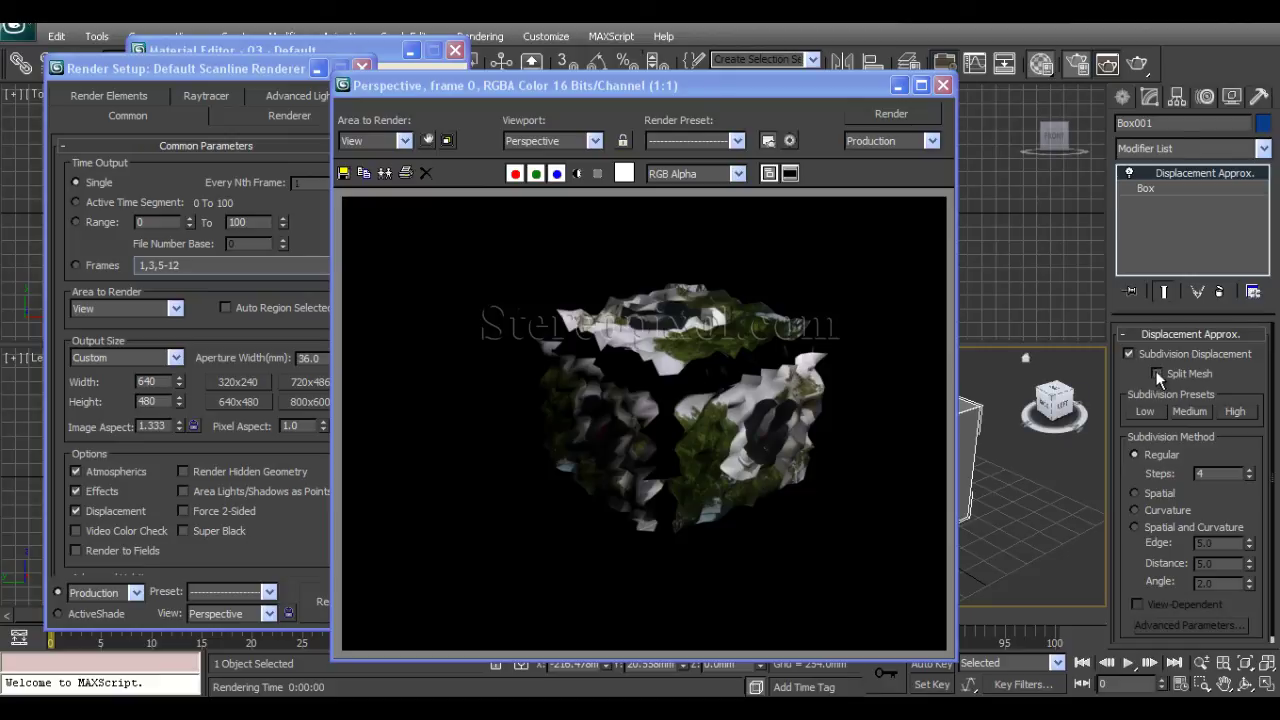
{"action": "left_click", "coordinate": [880, 112]}
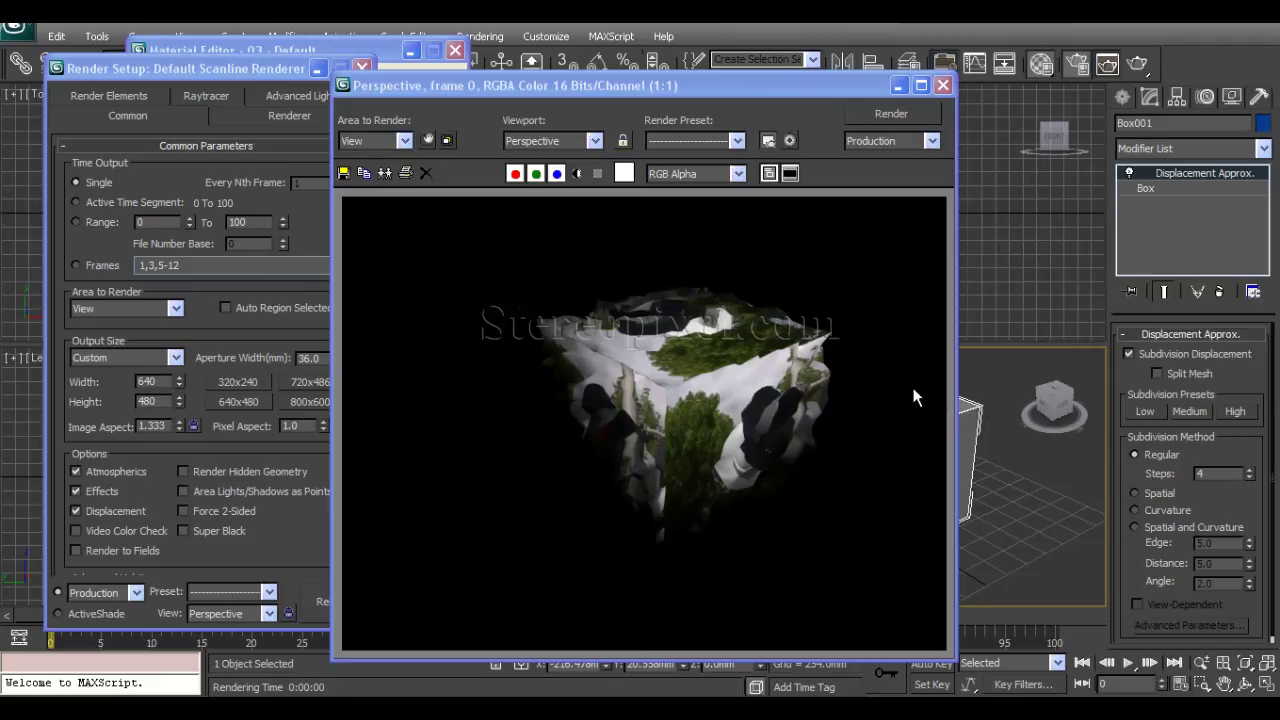
{"action": "left_click", "coordinate": [1157, 373]}
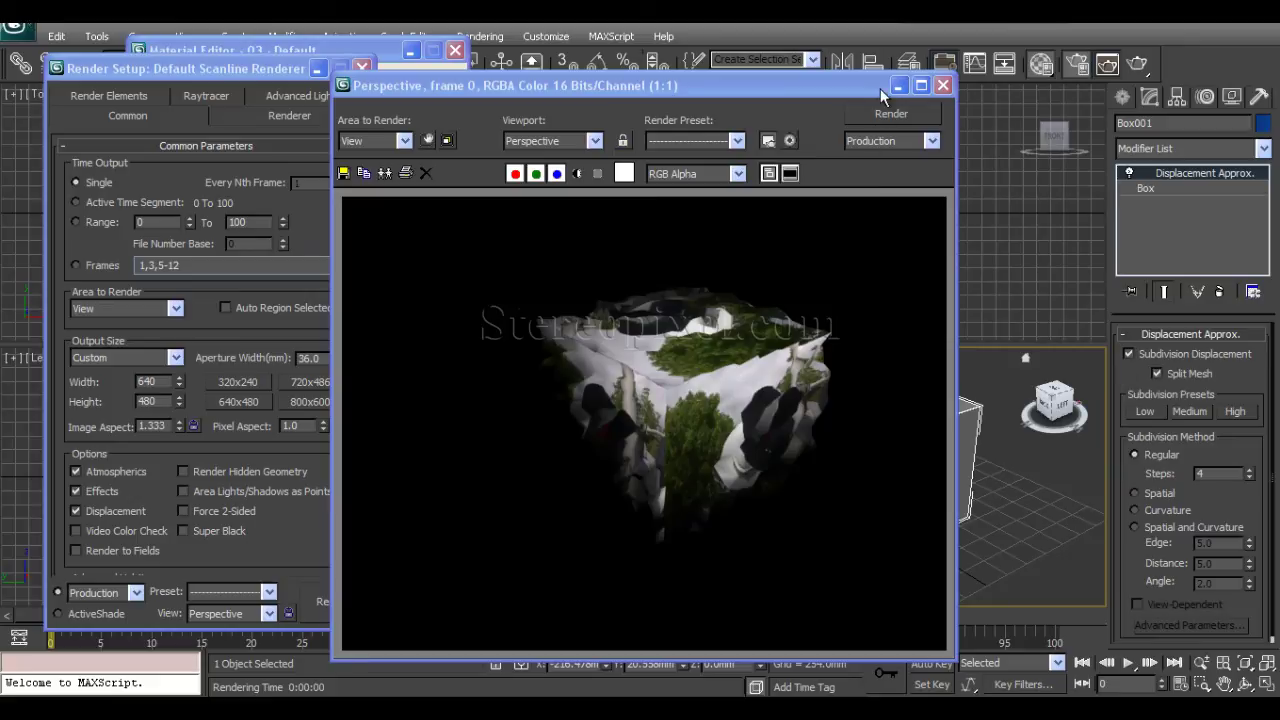
{"action": "left_click_drag", "start_coordinate": [880, 88], "coordinate": [950, 54]}
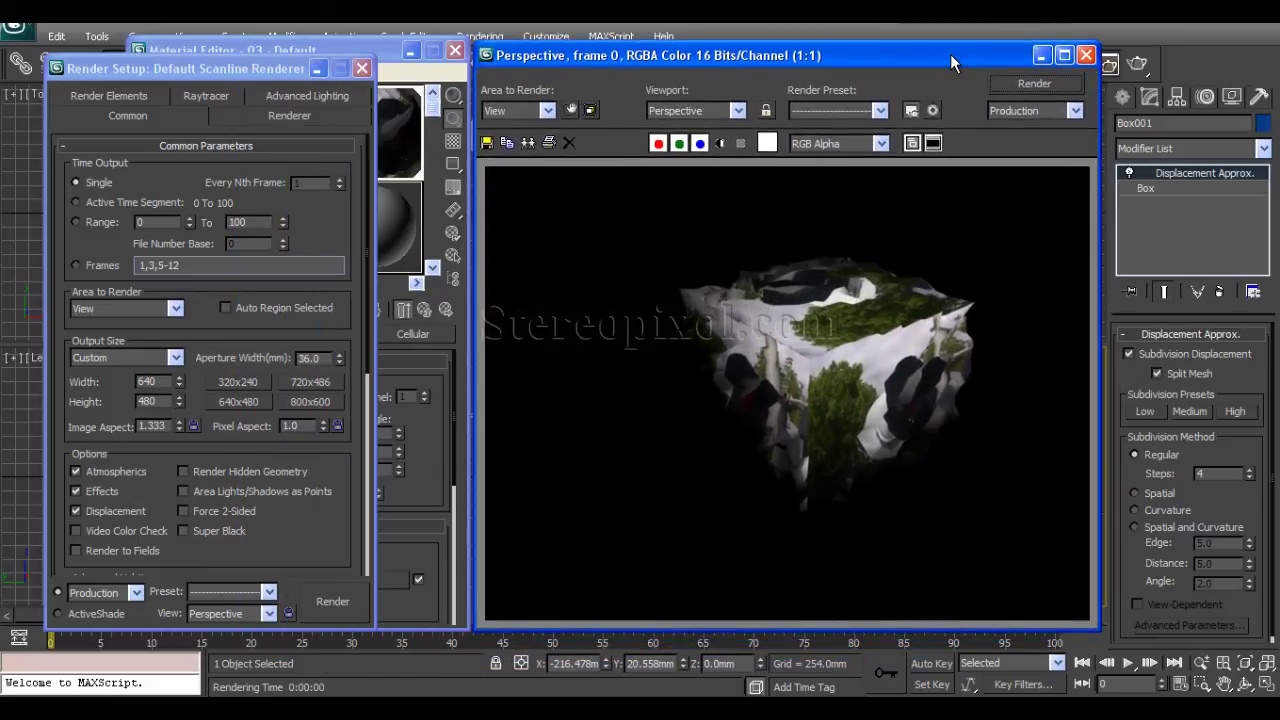